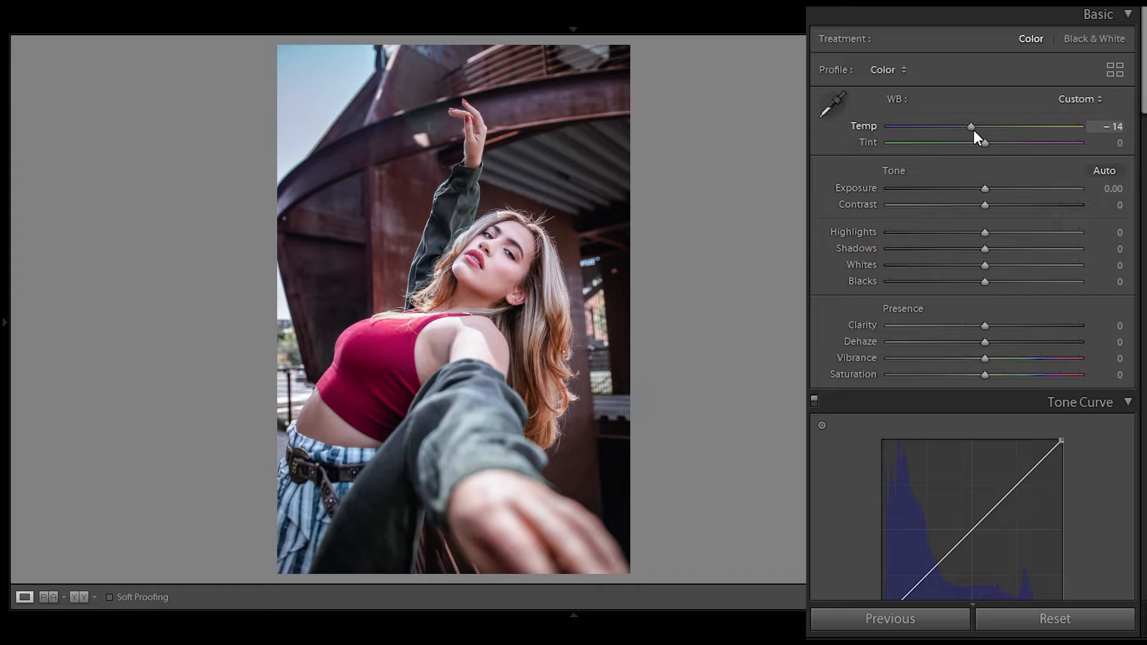
Set the photo's white balance to Temp −12 and Tint −2, with Exposure +0.29 and Contrast −18
{"action": "left_click_drag", "start_coordinate": [974, 130], "coordinate": [973, 127]}
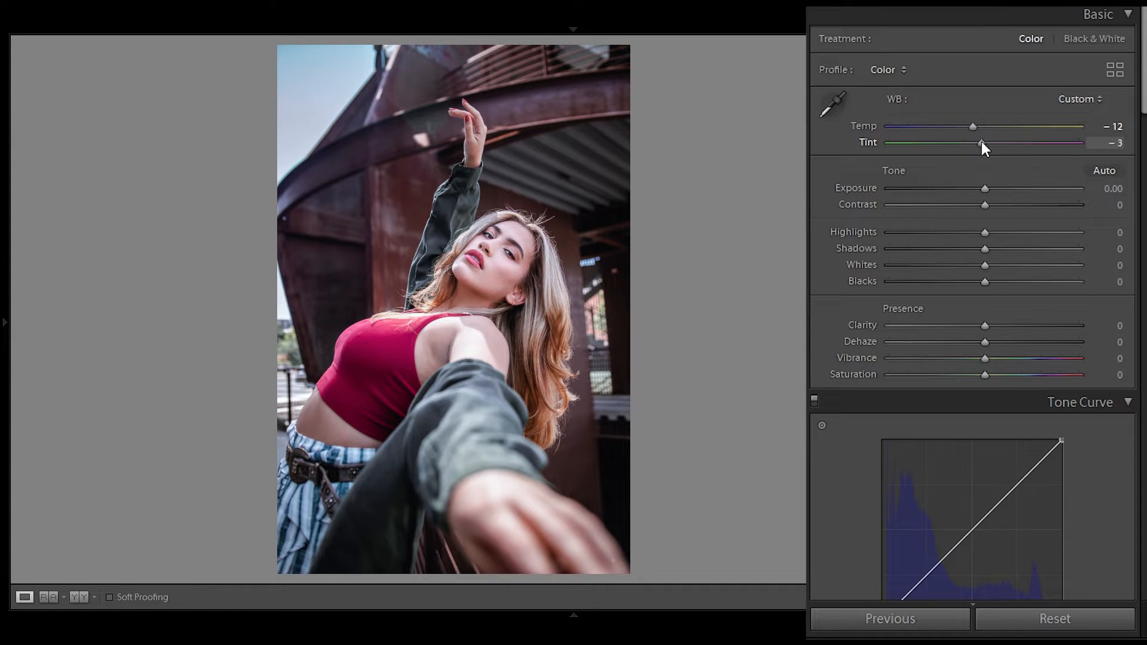
{"action": "left_click_drag", "start_coordinate": [982, 145], "coordinate": [981, 145]}
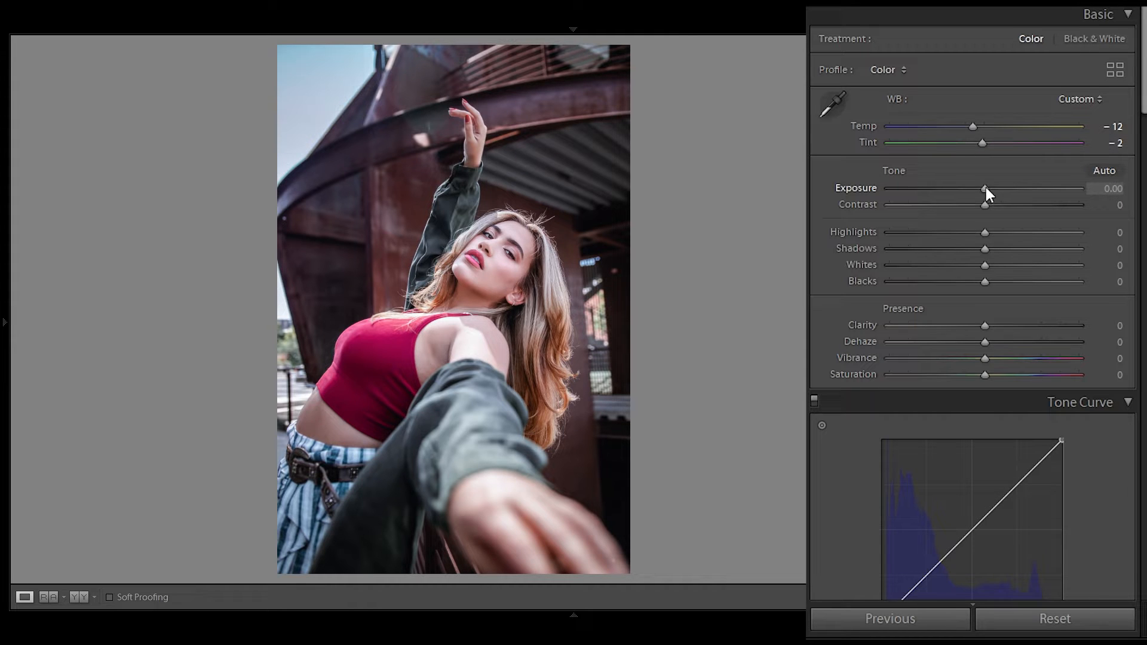
{"action": "left_click_drag", "start_coordinate": [986, 188], "coordinate": [990, 191]}
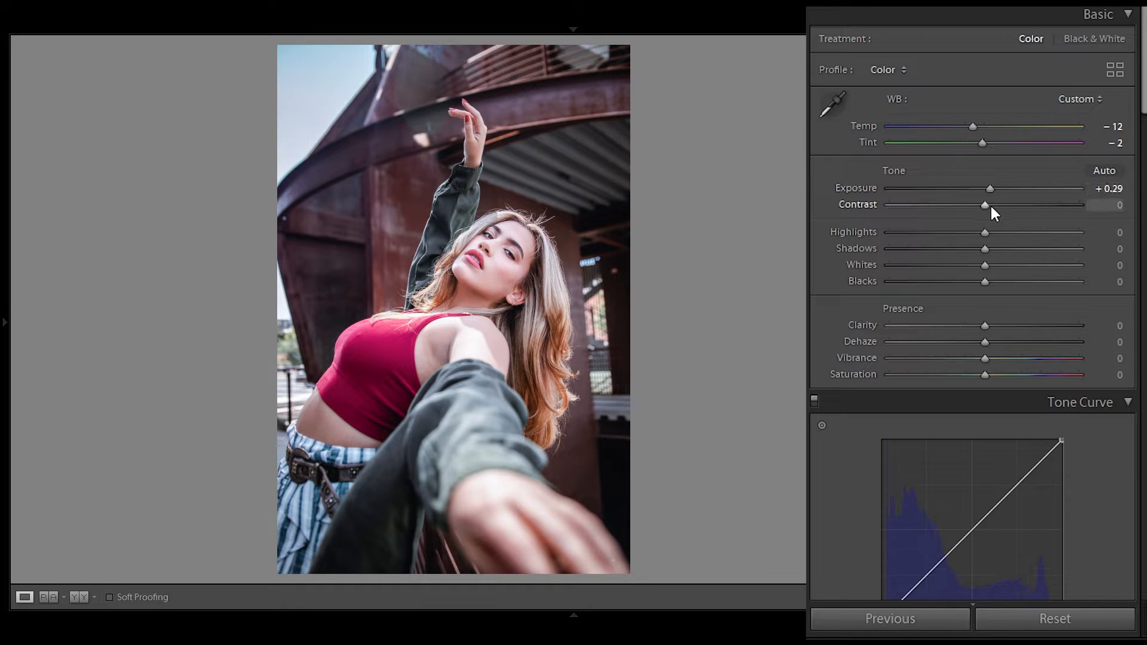
{"action": "left_click_drag", "start_coordinate": [988, 206], "coordinate": [970, 207]}
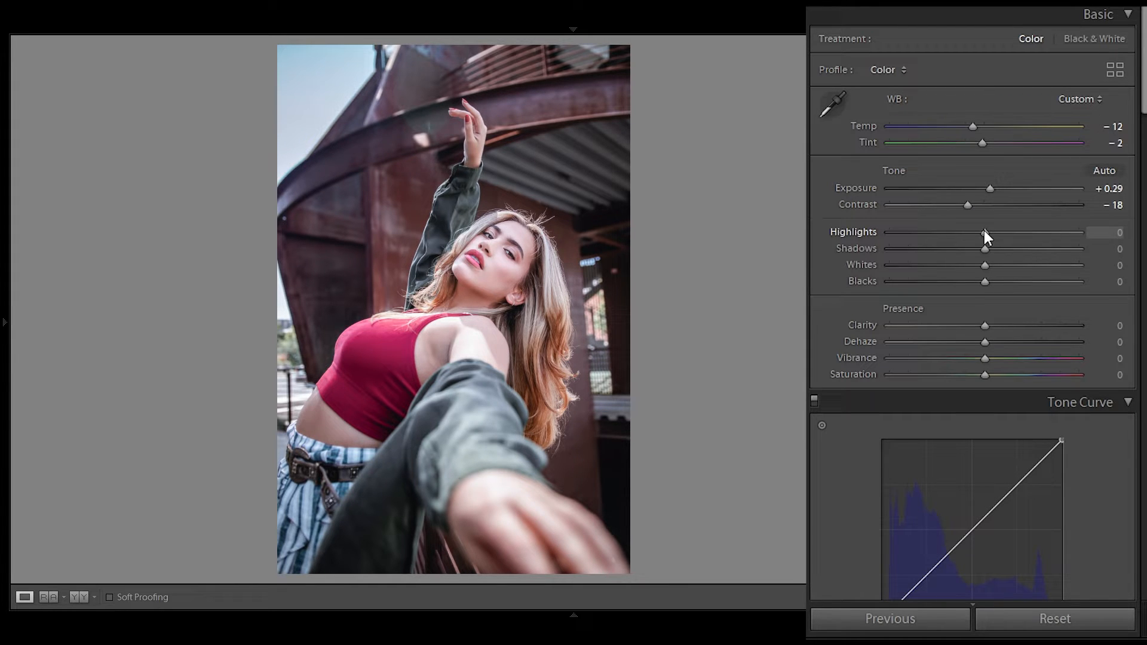
Set Highlights −45, Shadows +100, Whites +26 and Blacks −41, plus Clarity +10, Dehaze +27, Vibrance −10 and Saturation +21
{"action": "left_click_drag", "start_coordinate": [984, 231], "coordinate": [944, 230]}
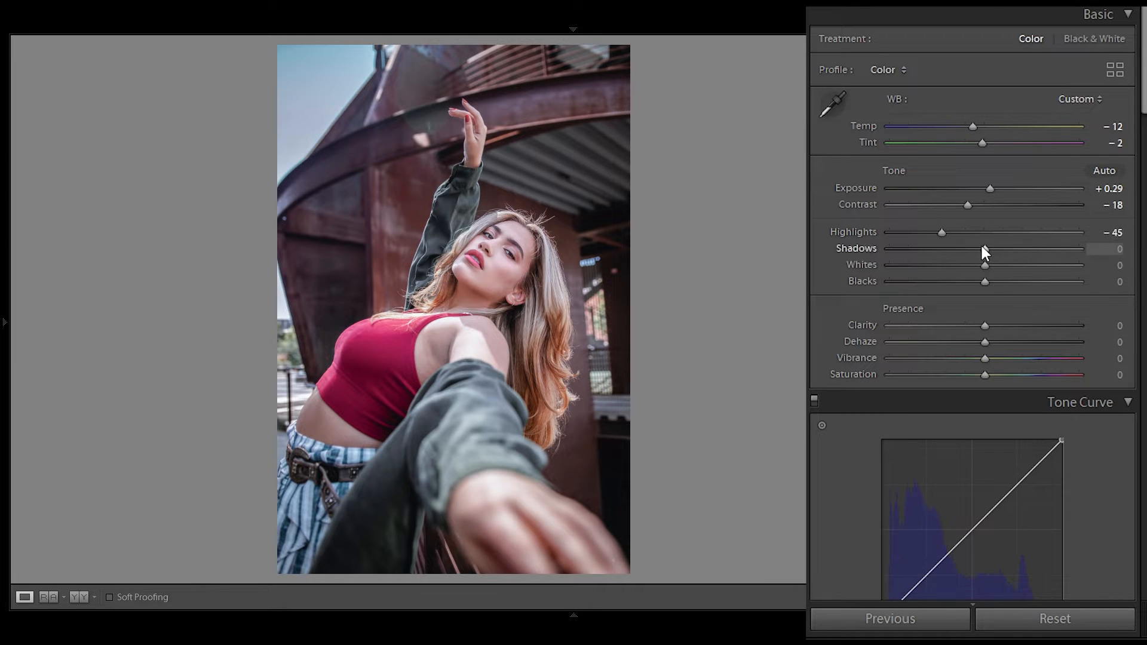
{"action": "left_click_drag", "start_coordinate": [985, 248], "coordinate": [1076, 248]}
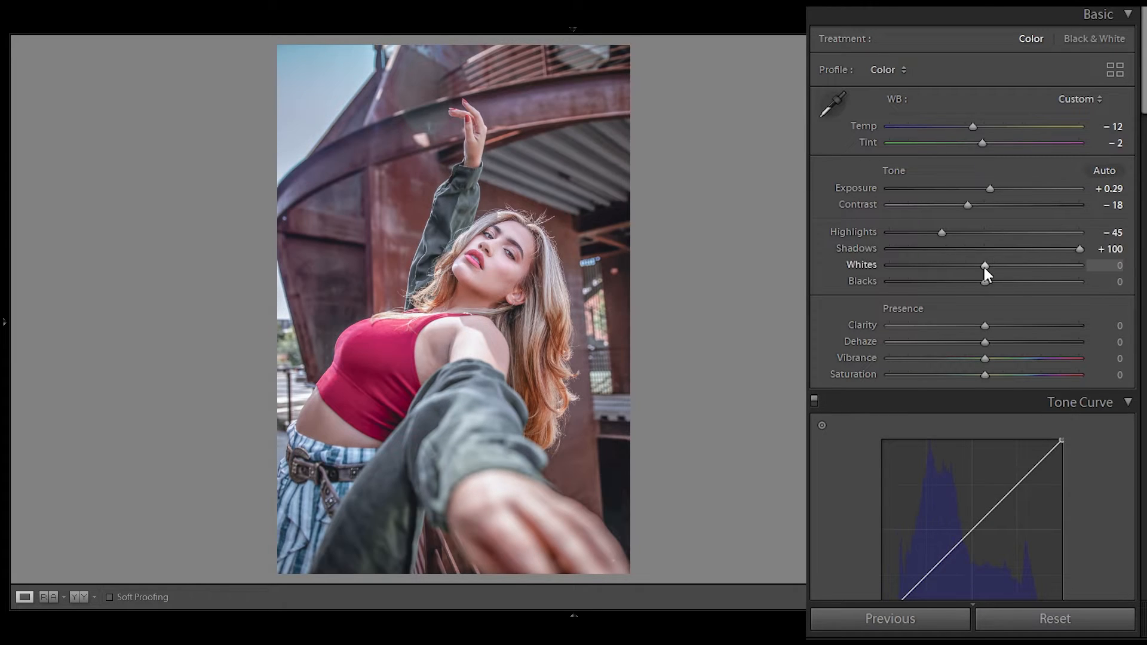
{"action": "left_click_drag", "start_coordinate": [984, 267], "coordinate": [941, 282]}
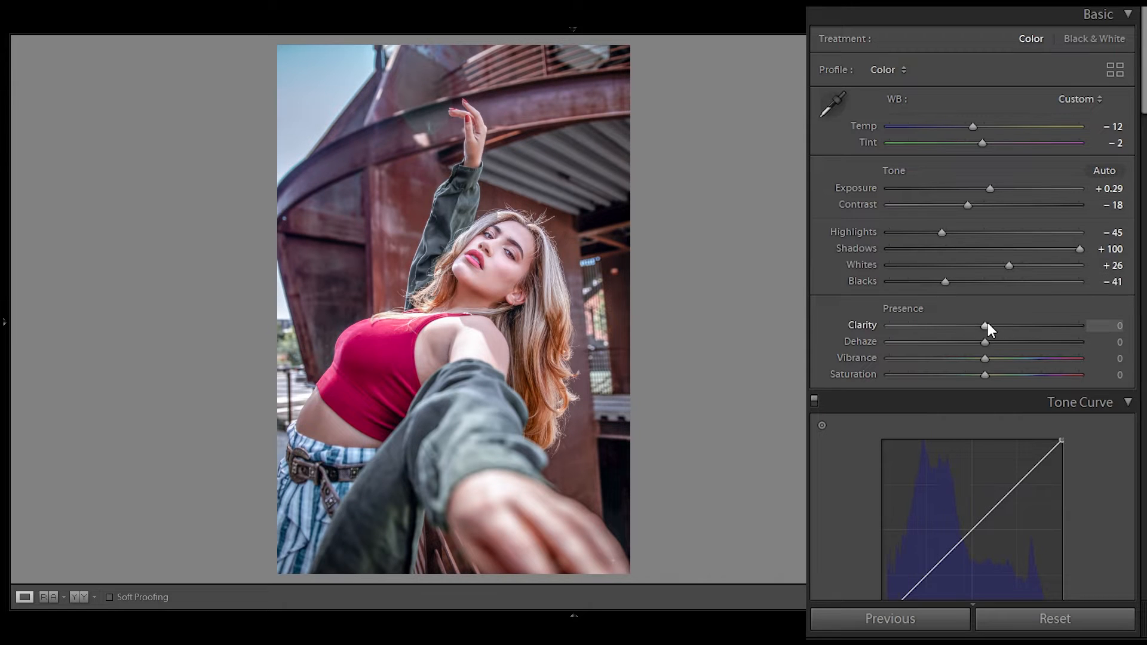
{"action": "left_click_drag", "start_coordinate": [991, 323], "coordinate": [1003, 374]}
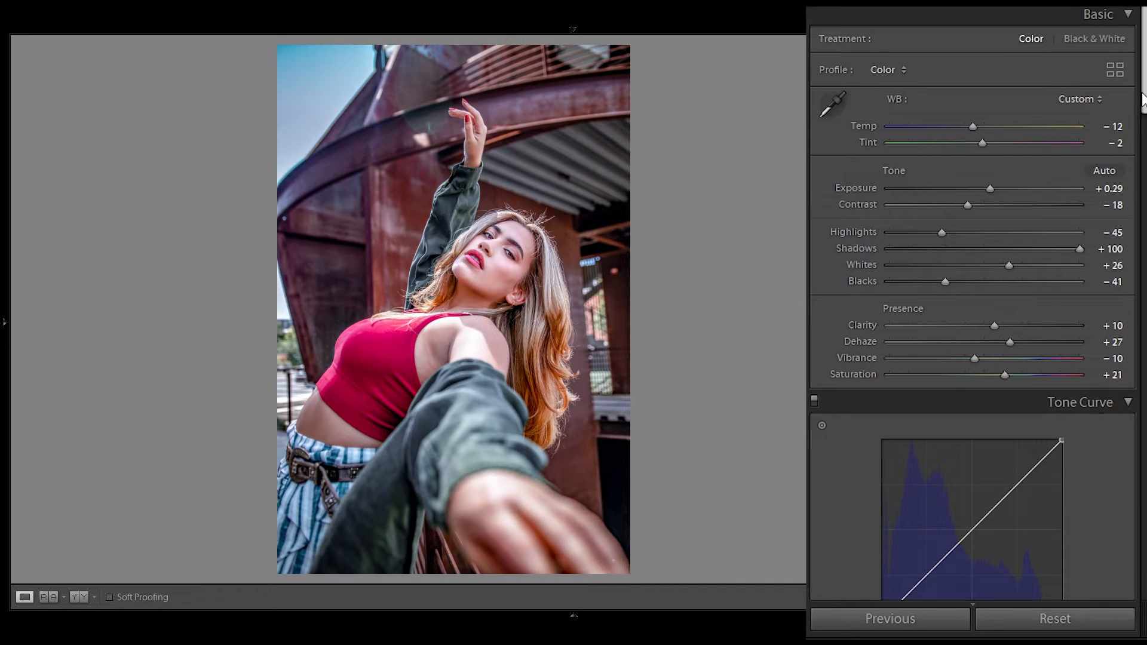
Shape the RGB tone curve by raising the black point, lowering the midtones to about 49/24 % and adding a point in the upper midtones
{"action": "scroll", "coordinate": [1143, 100], "scroll_direction": "down", "scroll_amount": 10}
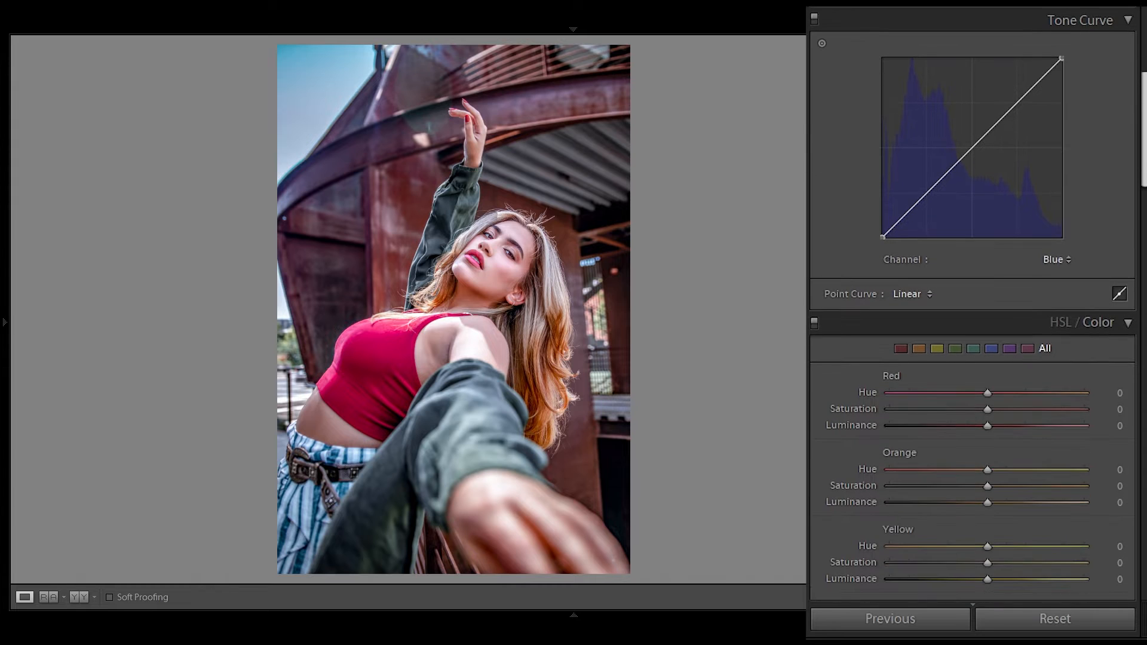
{"action": "left_click", "coordinate": [1068, 258]}
{"action": "left_click", "coordinate": [1052, 277]}
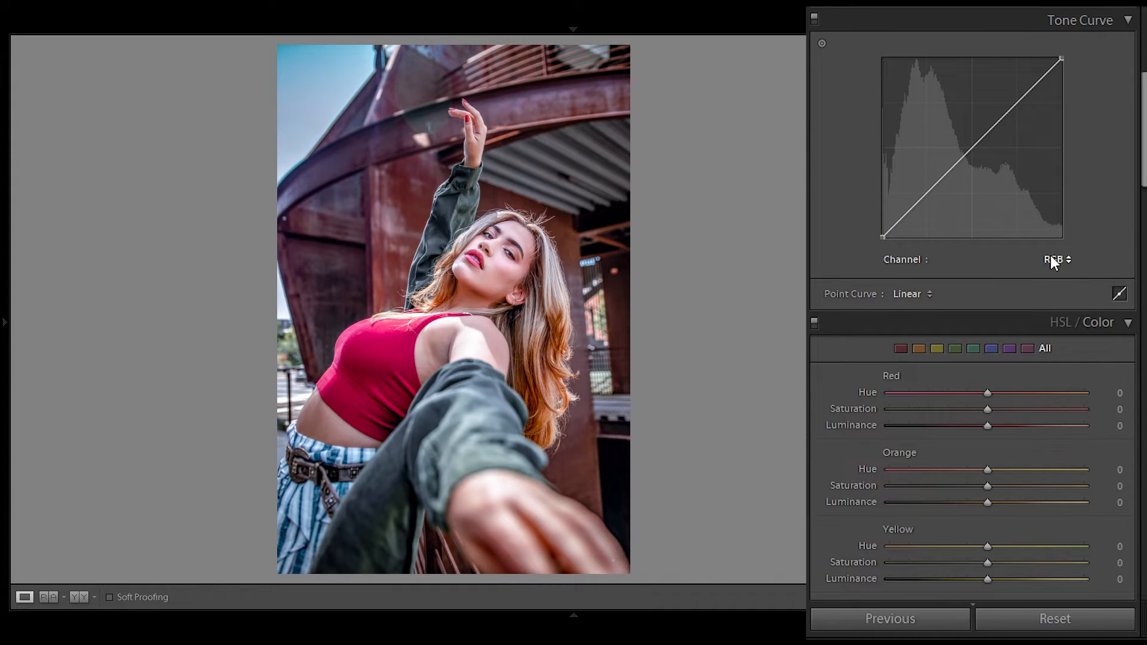
{"action": "left_click_drag", "start_coordinate": [883, 238], "coordinate": [878, 222]}
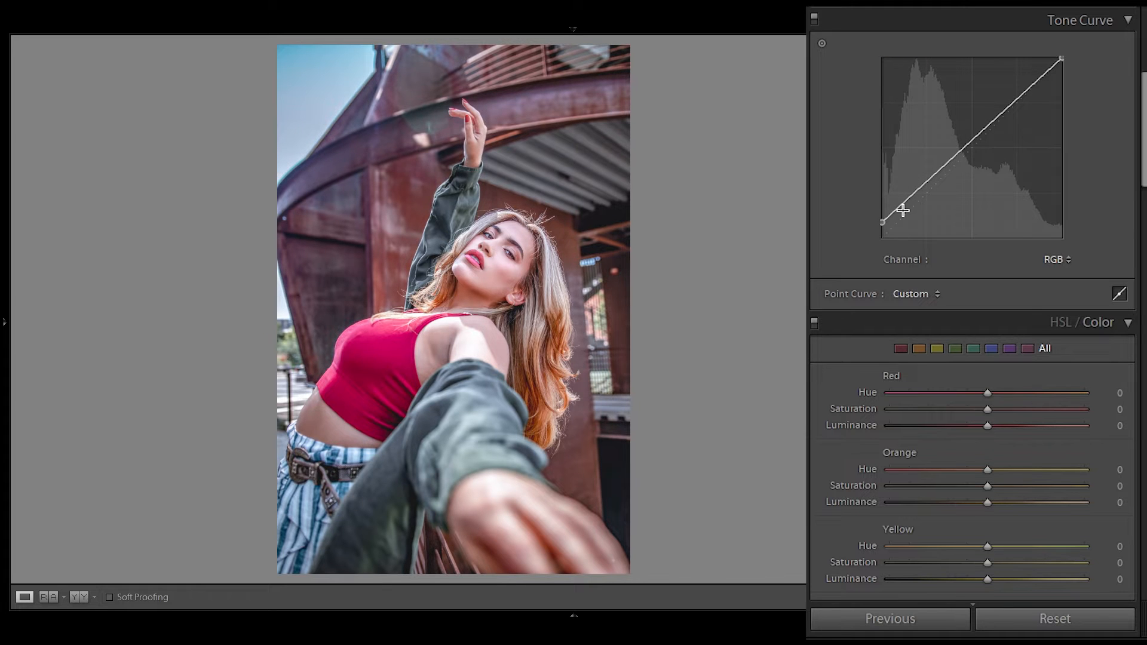
{"action": "left_click_drag", "start_coordinate": [941, 171], "coordinate": [970, 196]}
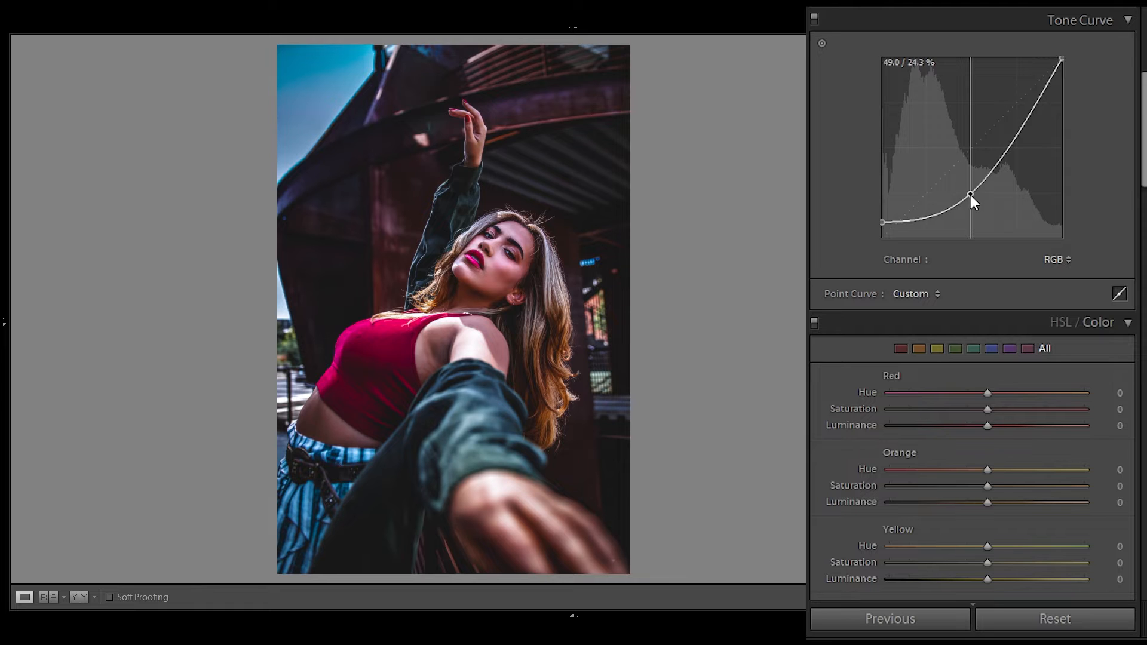
{"action": "left_click_drag", "start_coordinate": [1010, 142], "coordinate": [1007, 149]}
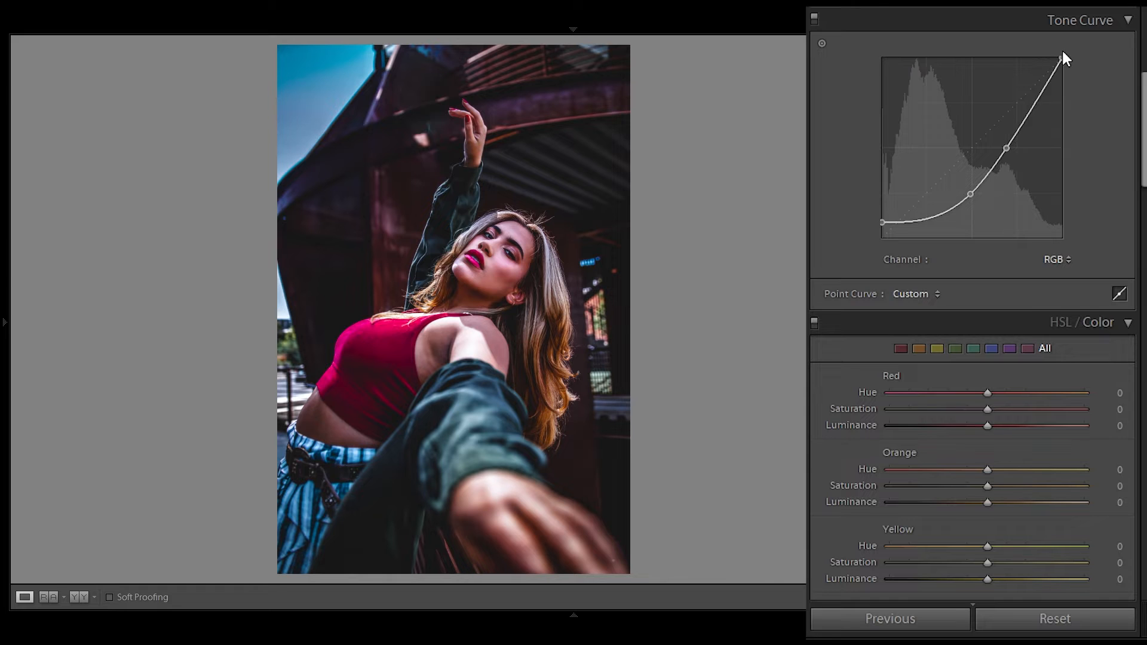
{"action": "left_click_drag", "start_coordinate": [1062, 58], "coordinate": [1049, 86]}
On the Red channel curve, raise the shadows to about 23/29 % and anchor the midtones close to the diagonal
{"action": "left_click", "coordinate": [1057, 260]}
{"action": "left_click", "coordinate": [1046, 292]}
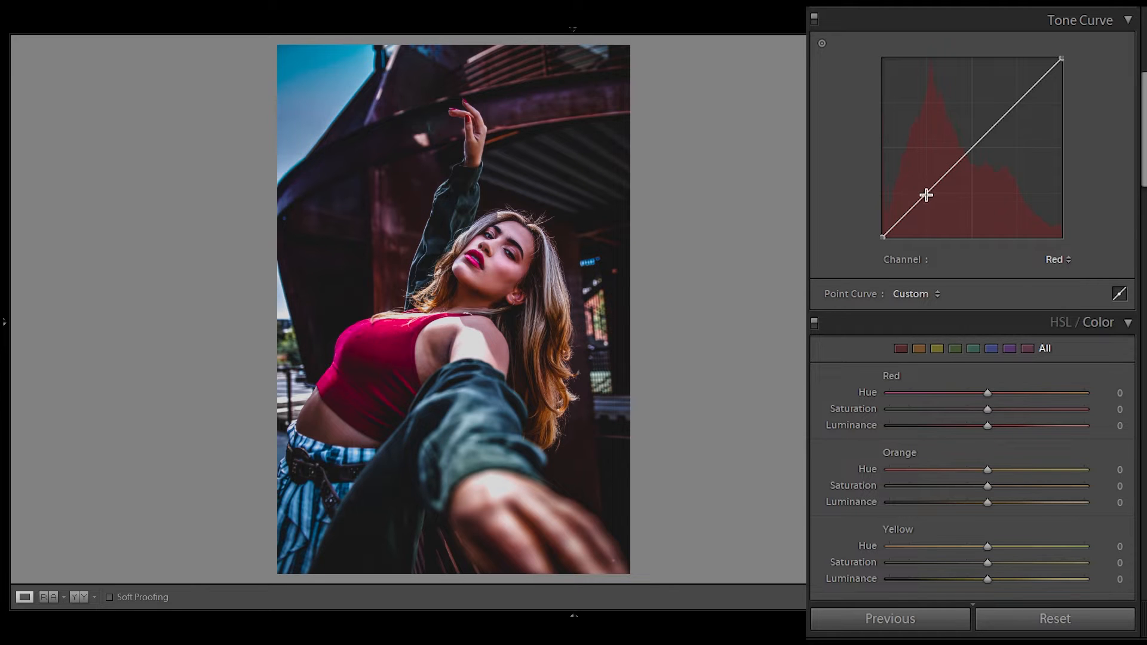
{"action": "left_click_drag", "start_coordinate": [922, 197], "coordinate": [923, 185]}
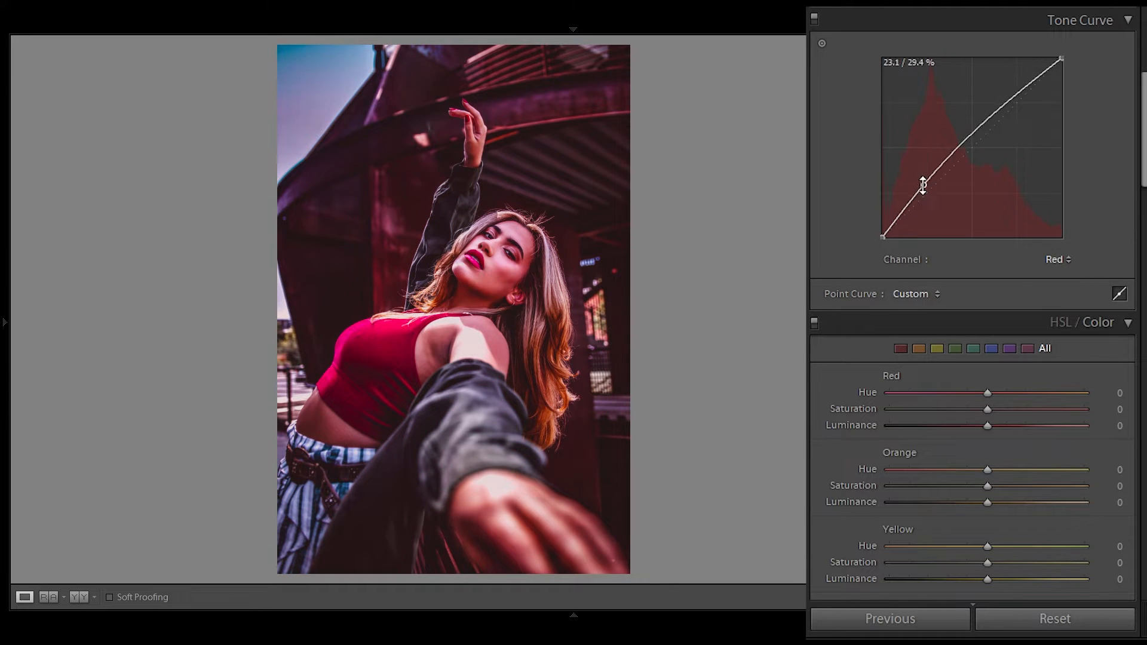
{"action": "left_click_drag", "start_coordinate": [961, 141], "coordinate": [966, 154]}
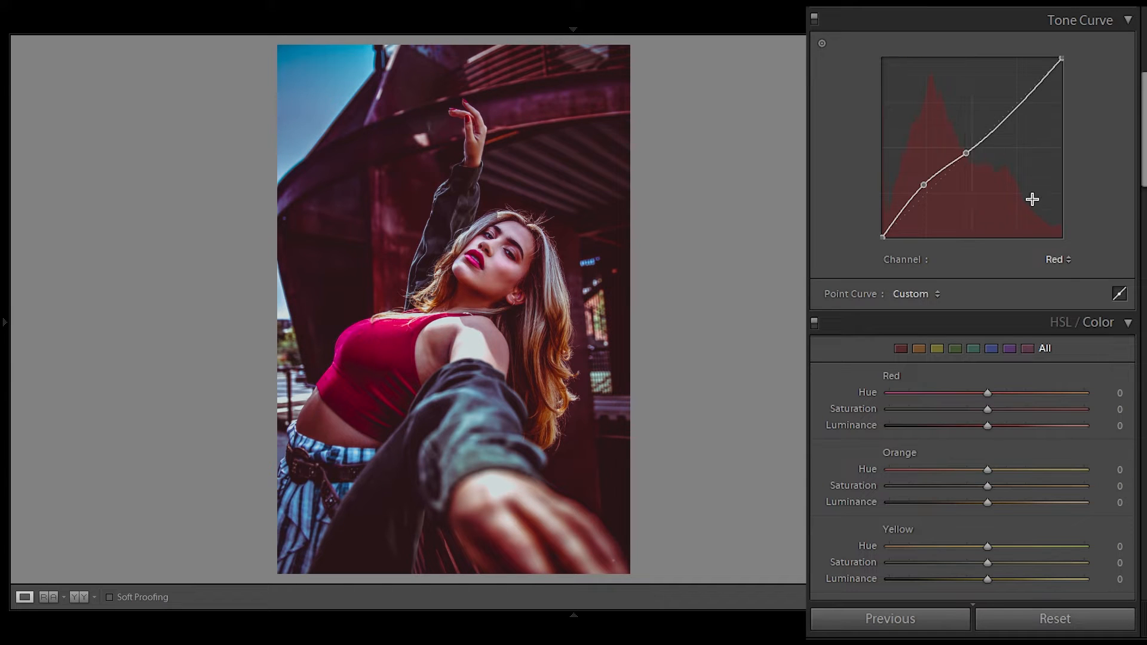
On the Blue channel curve, raise the shadows and bring the midtones back close to the diagonal
{"action": "left_click", "coordinate": [1062, 257]}
{"action": "left_click", "coordinate": [1042, 334]}
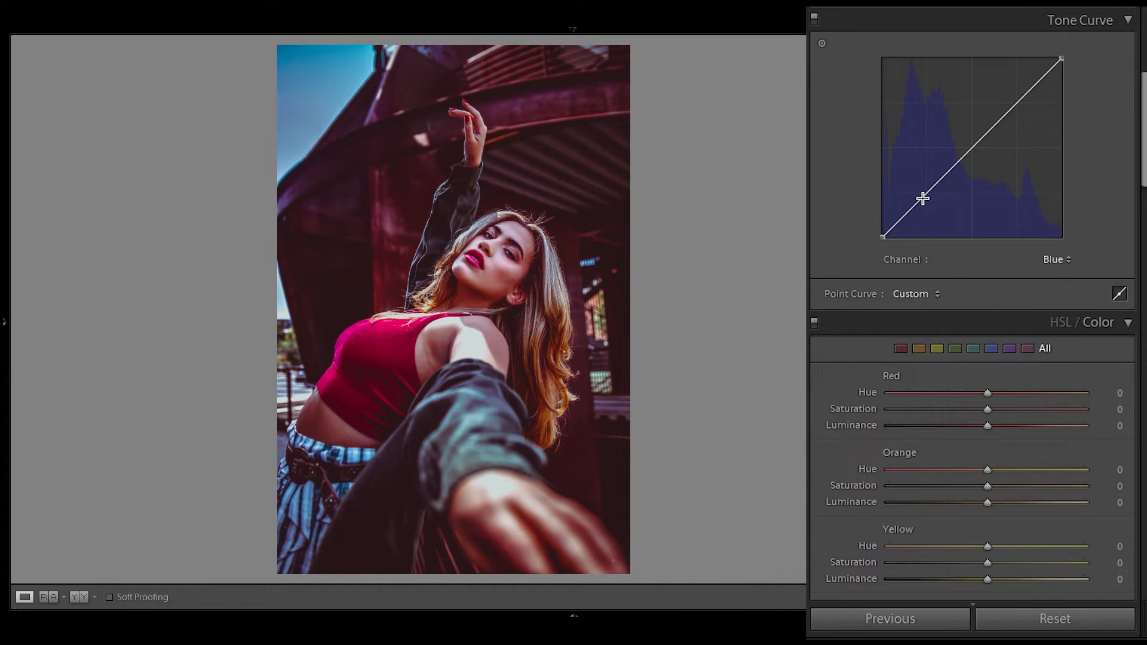
{"action": "left_click_drag", "start_coordinate": [922, 197], "coordinate": [917, 185]}
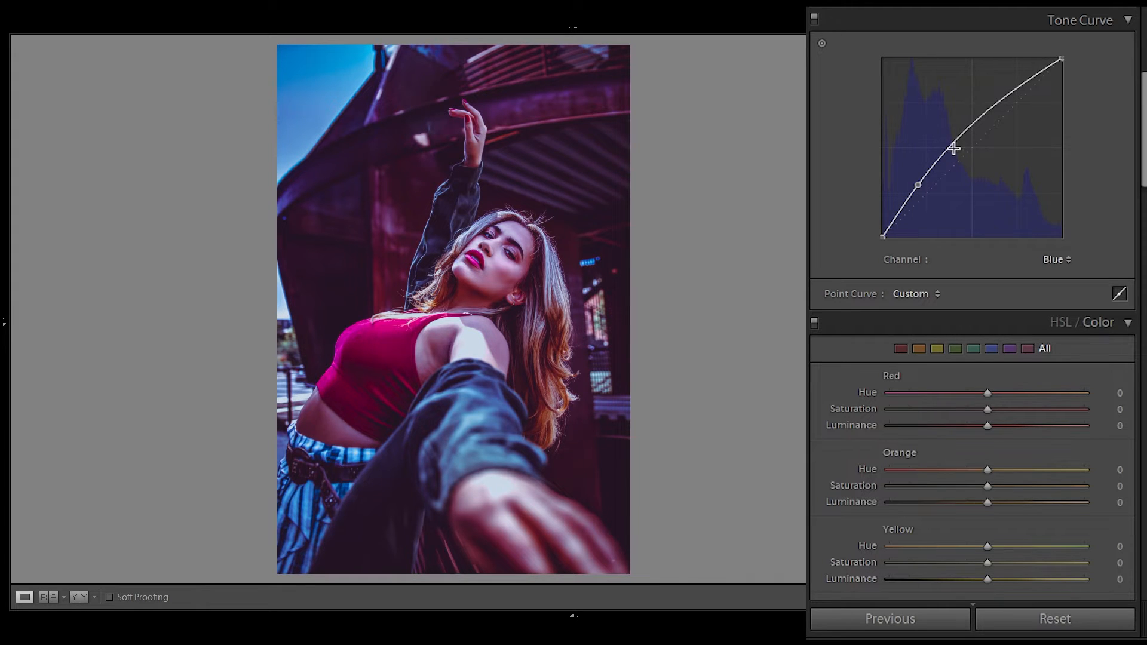
{"action": "left_click_drag", "start_coordinate": [952, 146], "coordinate": [974, 149]}
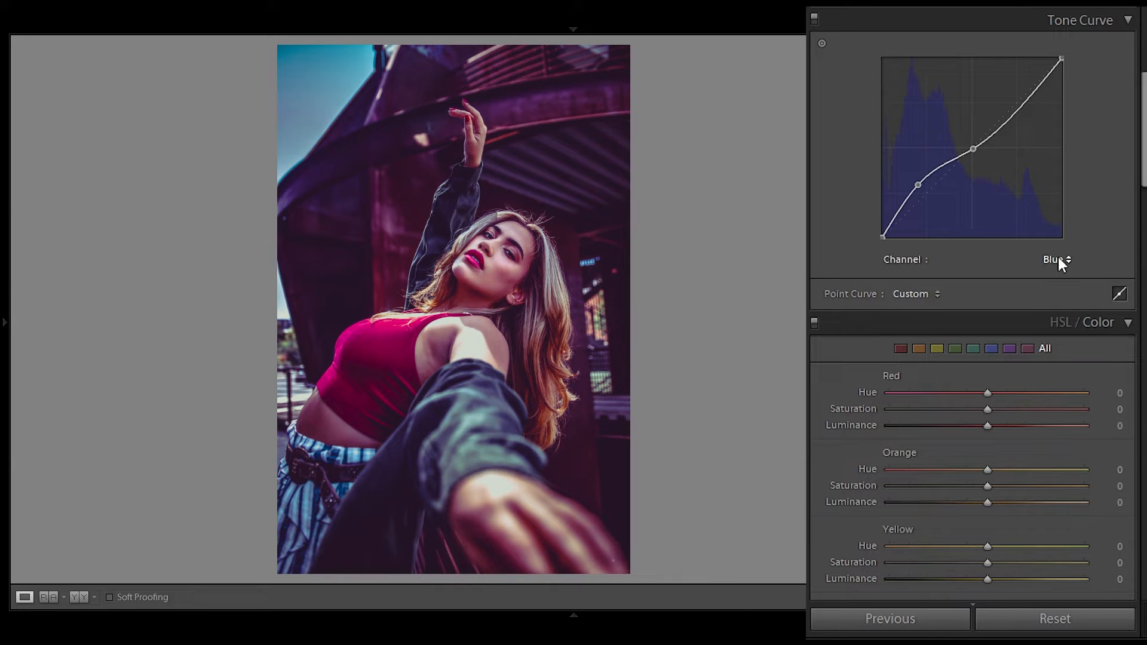
Set the Red color's Hue to +40, Saturation +20 and Luminance +21, and Orange's Hue to −16, Saturation +11 and Luminance +43
{"action": "scroll", "coordinate": [1065, 390], "scroll_direction": "down", "scroll_amount": 5}
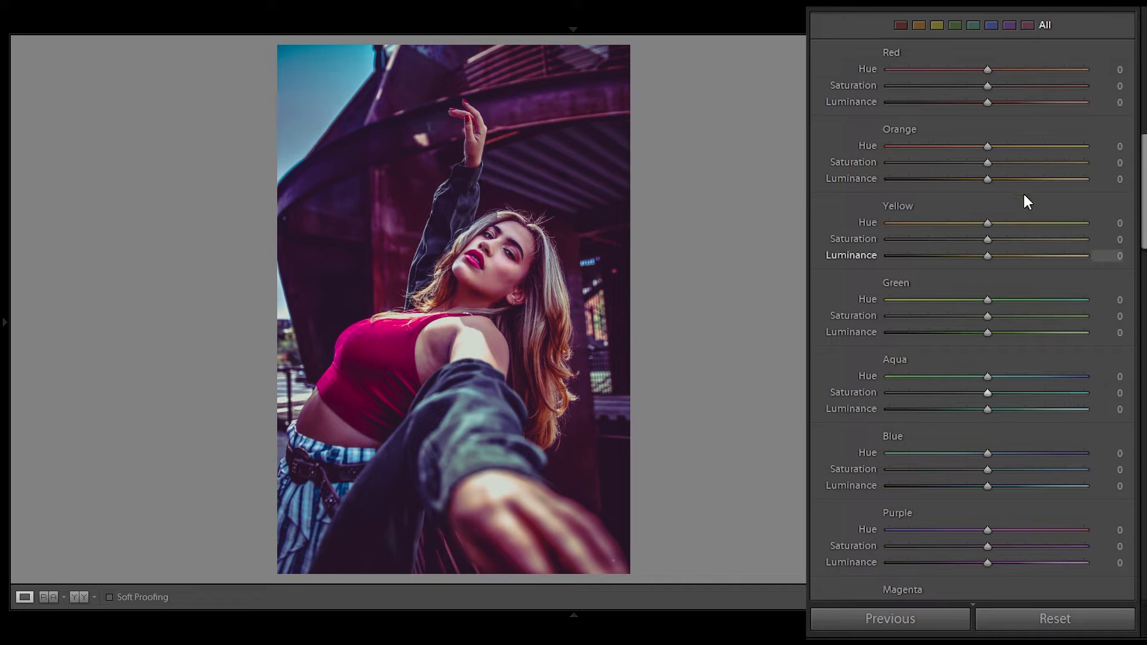
{"action": "left_click_drag", "start_coordinate": [988, 70], "coordinate": [1007, 103]}
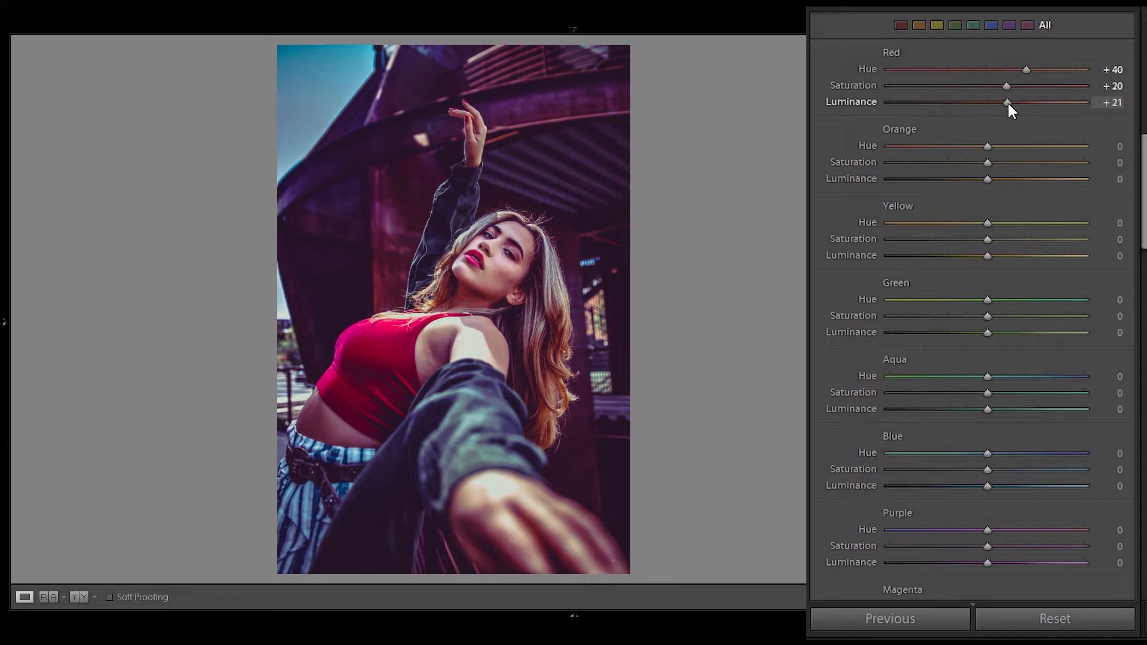
{"action": "left_click_drag", "start_coordinate": [987, 148], "coordinate": [974, 148]}
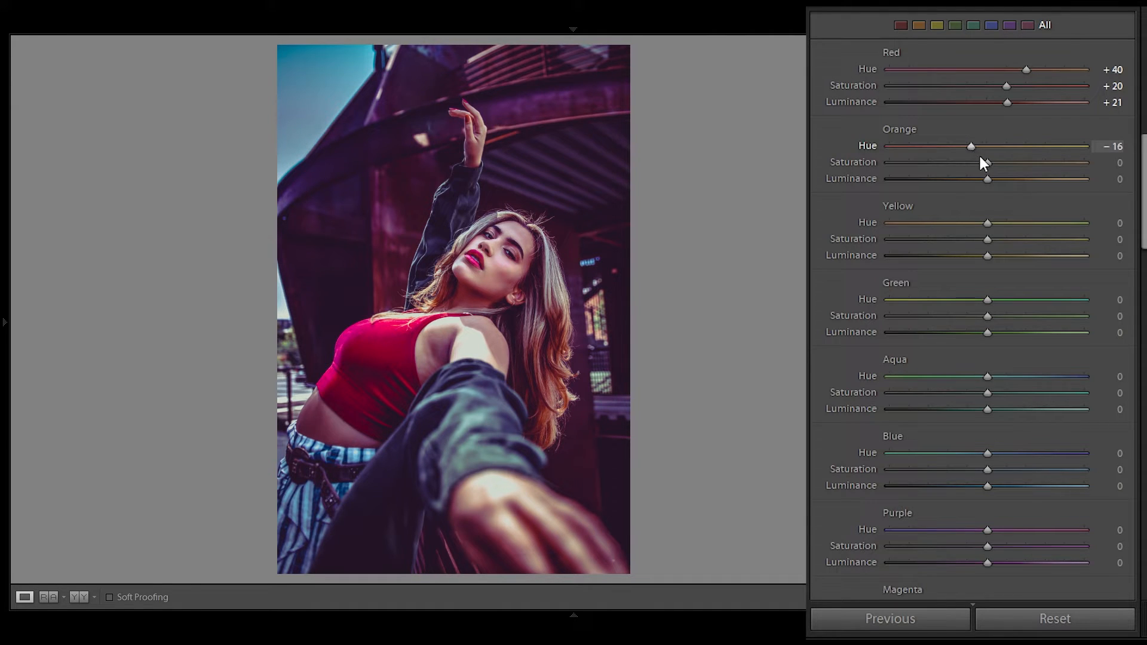
{"action": "left_click_drag", "start_coordinate": [985, 159], "coordinate": [997, 159]}
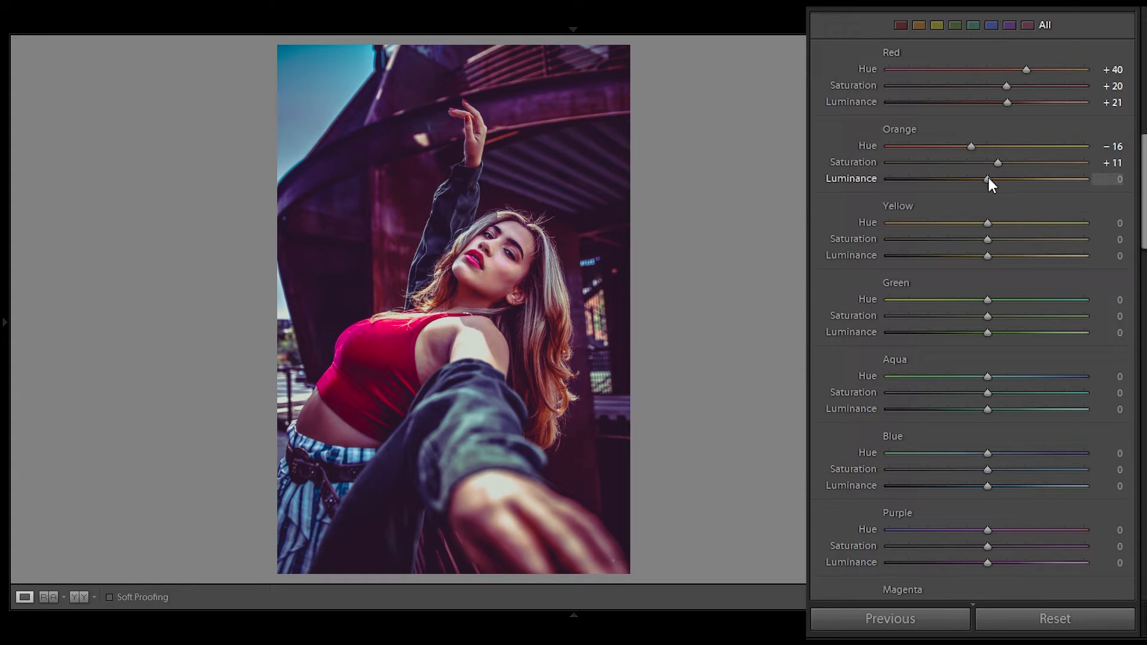
{"action": "left_click_drag", "start_coordinate": [987, 178], "coordinate": [1029, 179]}
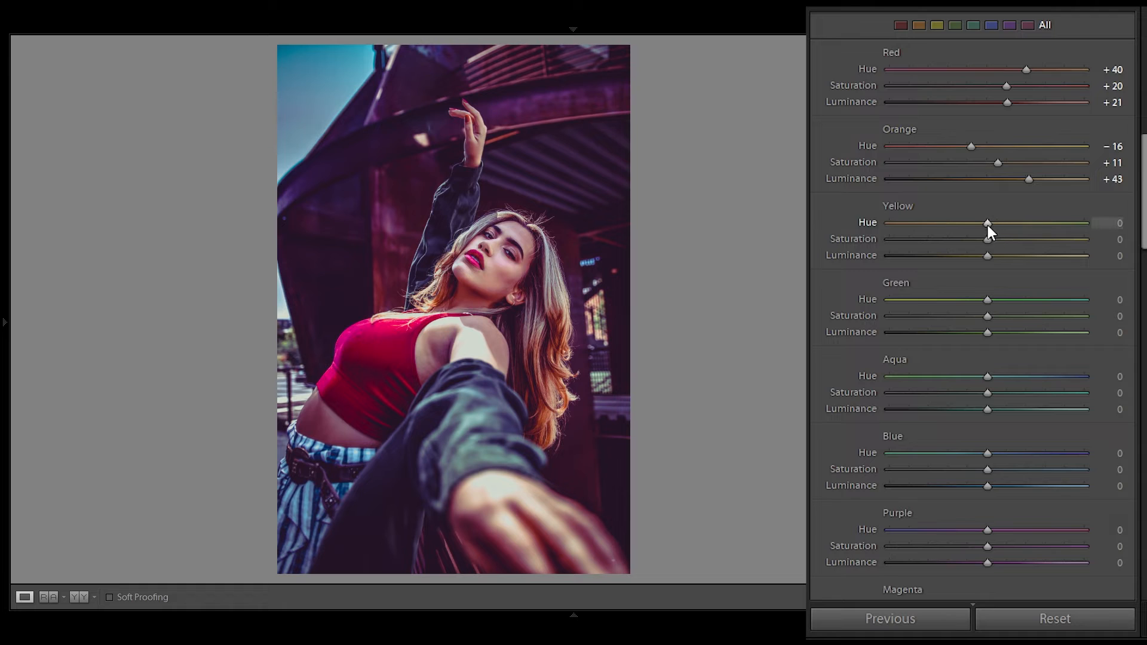
Set the Yellow color's Hue to −33, Saturation −100 and Luminance +40, and Green's Hue to +100, Saturation −100 and Luminance −5
{"action": "left_click_drag", "start_coordinate": [987, 224], "coordinate": [888, 238]}
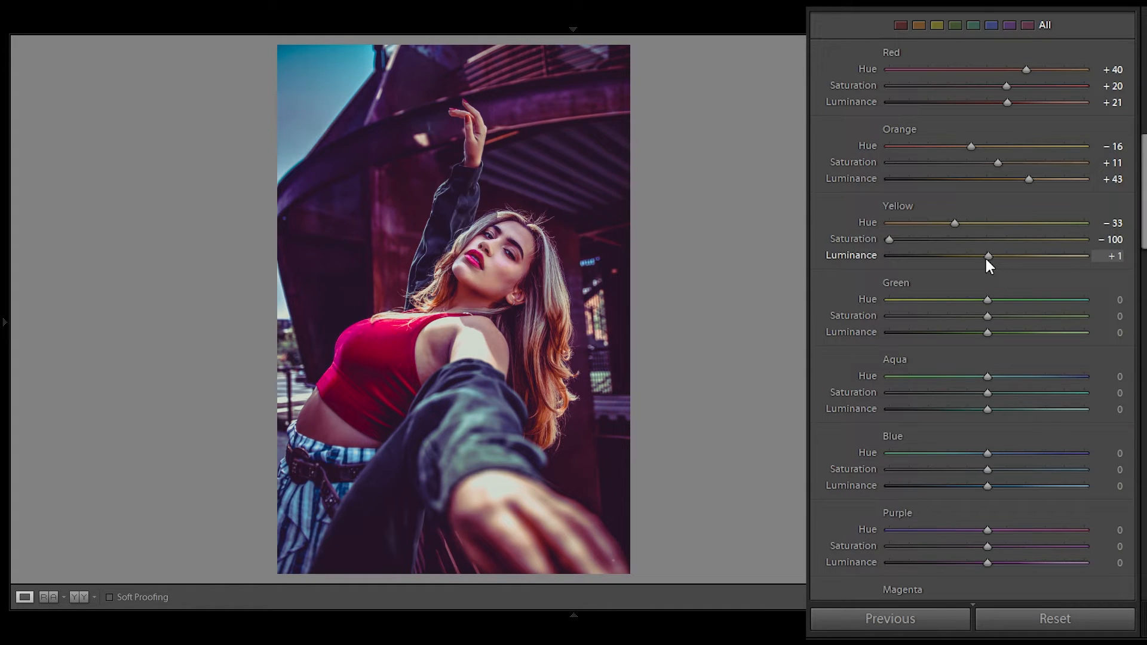
{"action": "left_click_drag", "start_coordinate": [986, 259], "coordinate": [1024, 257]}
{"action": "left_click_drag", "start_coordinate": [989, 299], "coordinate": [1095, 296]}
{"action": "left_click_drag", "start_coordinate": [988, 316], "coordinate": [844, 311]}
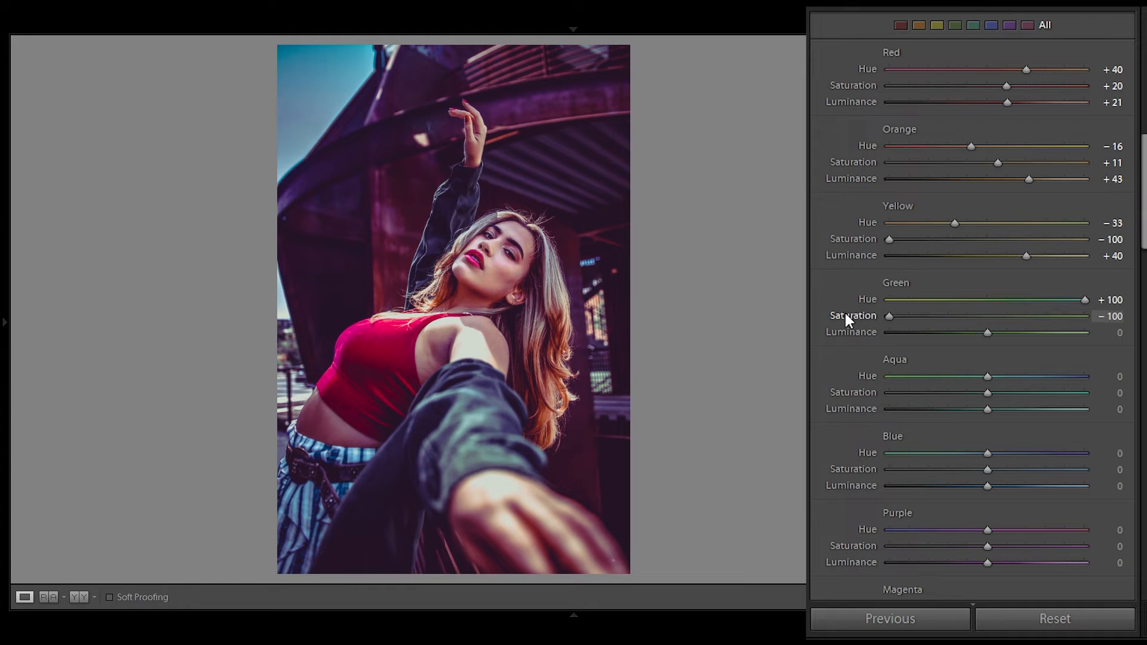
{"action": "left_click_drag", "start_coordinate": [989, 332], "coordinate": [982, 332]}
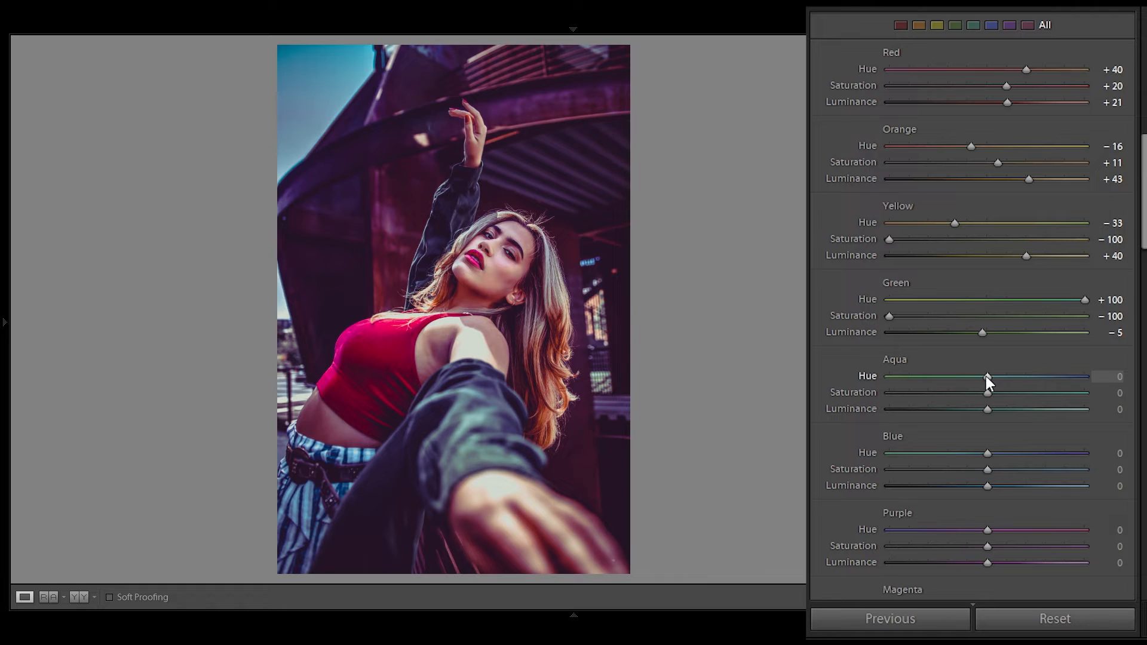
Set the Aqua color's Hue to −100, Saturation to +39 and Luminance to −6
{"action": "left_click_drag", "start_coordinate": [985, 375], "coordinate": [888, 374]}
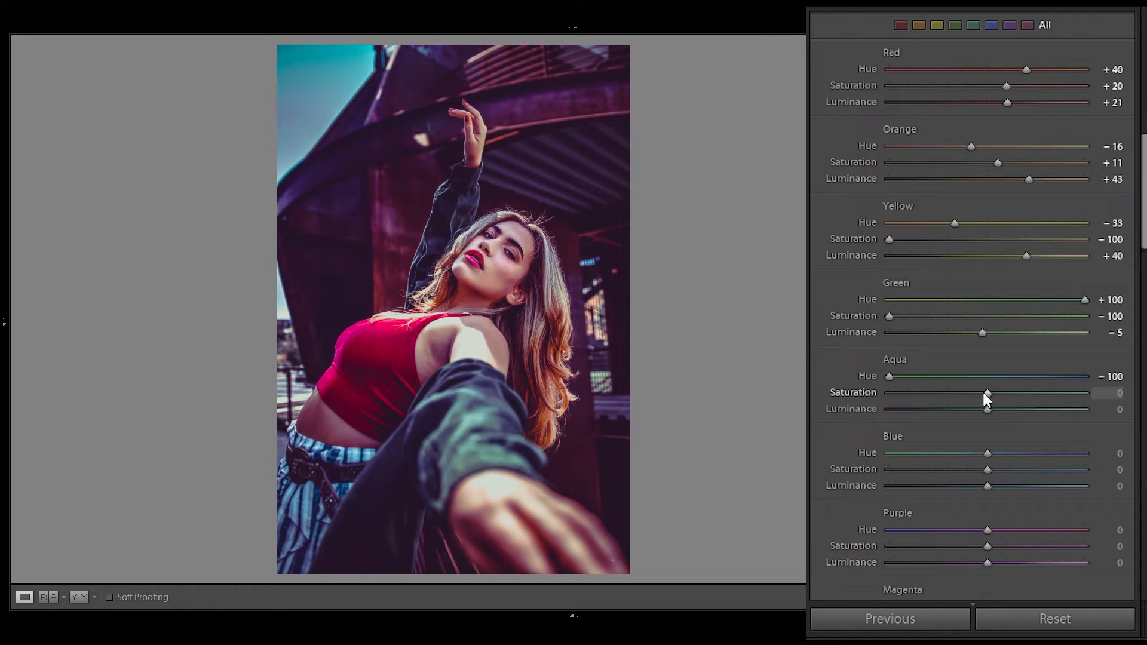
{"action": "mouse_move", "coordinate": [987, 392]}
{"action": "left_mouse_down"}
{"action": "mouse_move", "coordinate": [1023, 396]}
{"action": "mouse_move", "coordinate": [985, 409]}
{"action": "left_mouse_up"}
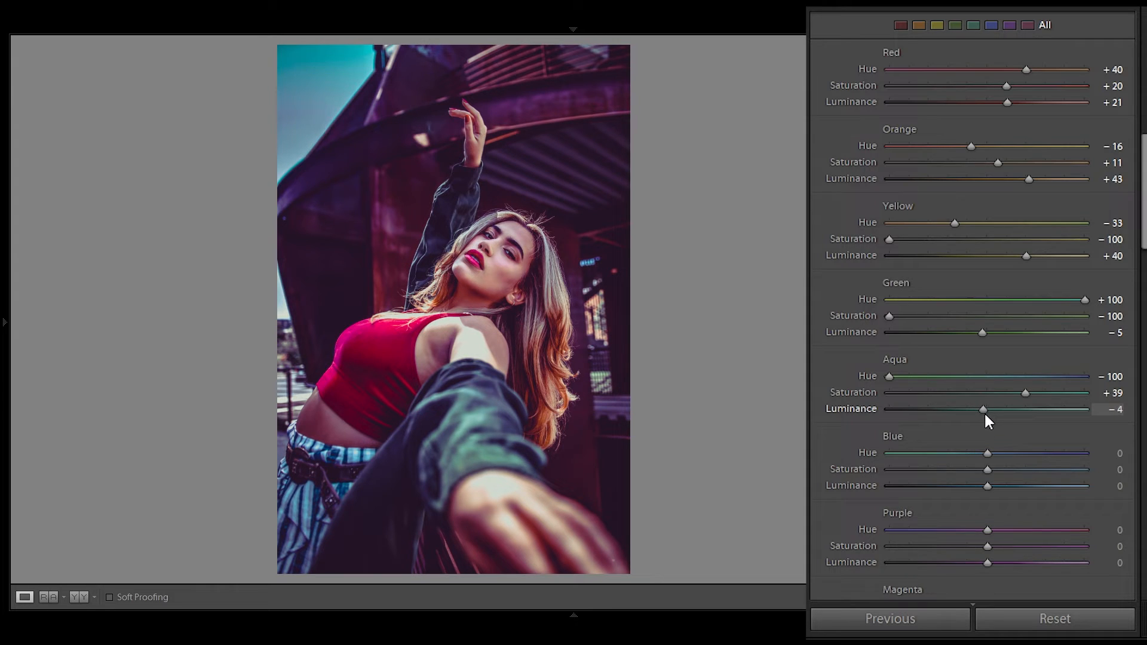
{"action": "left_click_drag", "start_coordinate": [984, 411], "coordinate": [982, 413]}
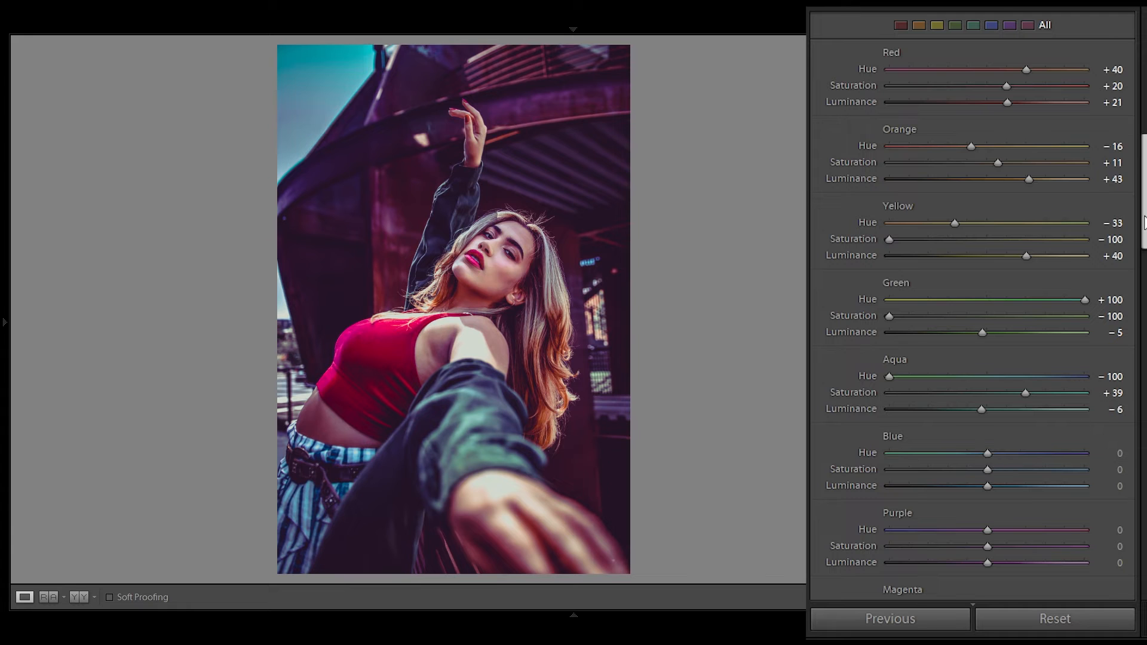
Set the Blue color's Hue to −100 and Saturation to +59
{"action": "left_click_drag", "start_coordinate": [1144, 223], "coordinate": [1145, 287]}
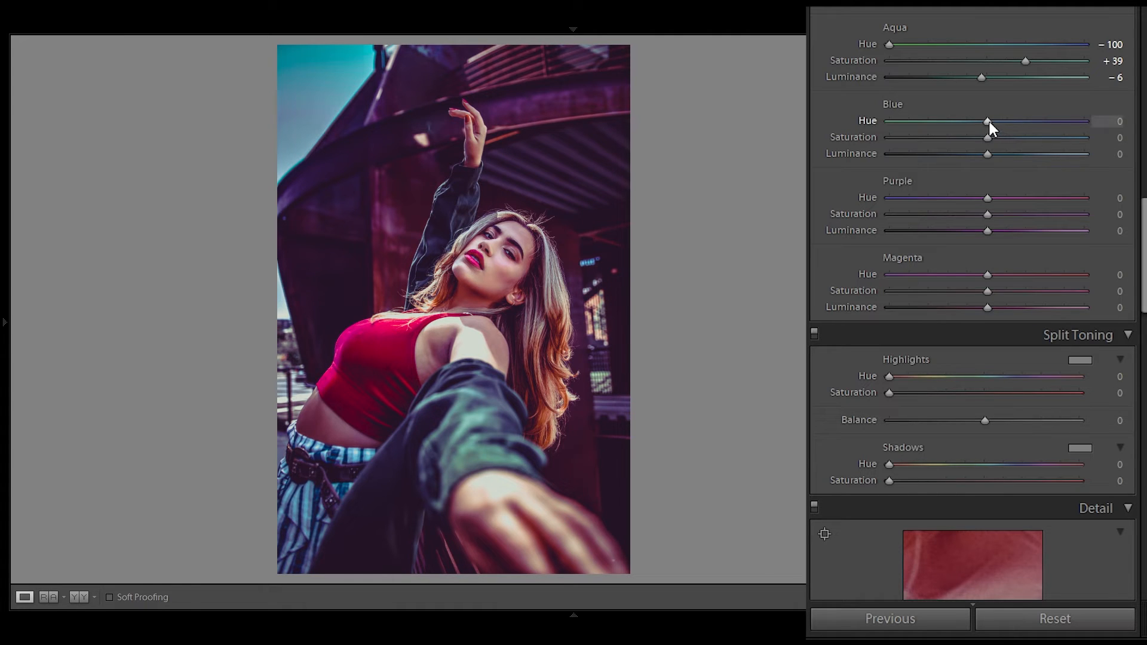
{"action": "left_click_drag", "start_coordinate": [988, 120], "coordinate": [864, 126]}
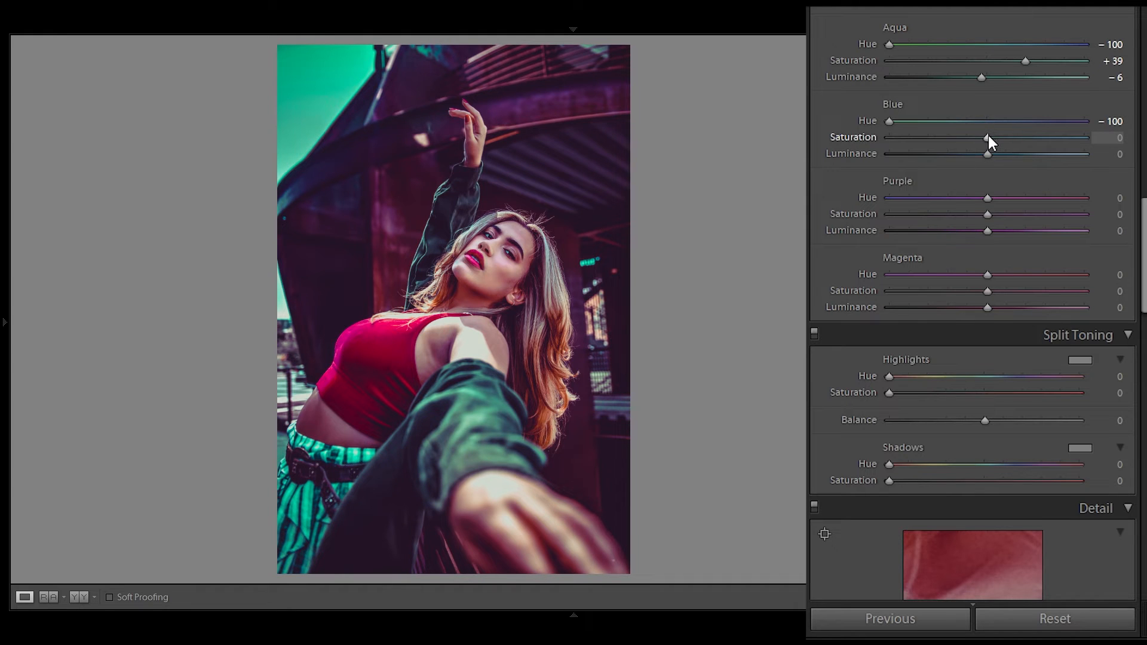
{"action": "left_click_drag", "start_coordinate": [988, 138], "coordinate": [1044, 142]}
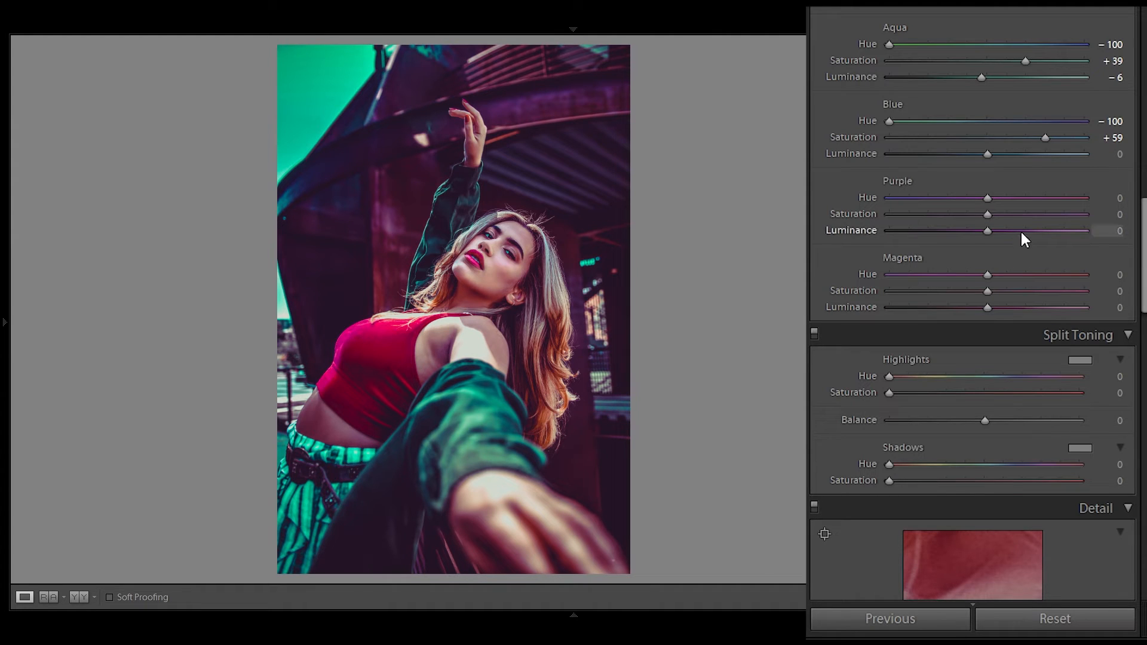
Set the Purple color's Hue to −100, Saturation −70 and Luminance +11, and Magenta's Hue to +100, Saturation −40 and Luminance +16
{"action": "left_click_drag", "start_coordinate": [987, 197], "coordinate": [869, 198]}
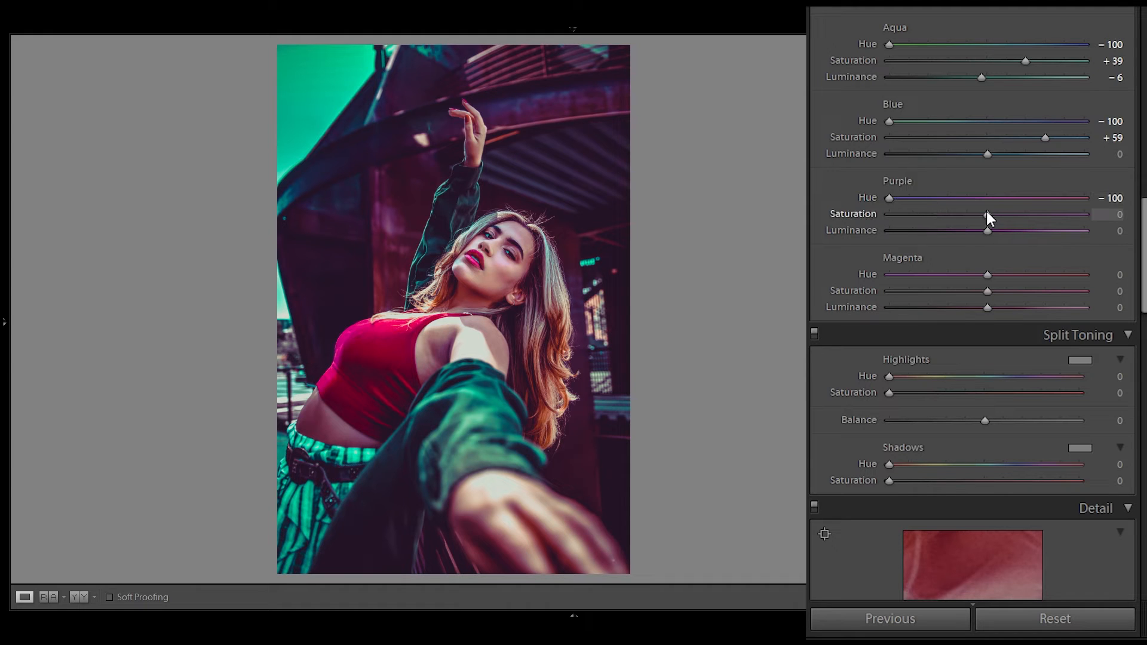
{"action": "left_click_drag", "start_coordinate": [986, 213], "coordinate": [915, 218]}
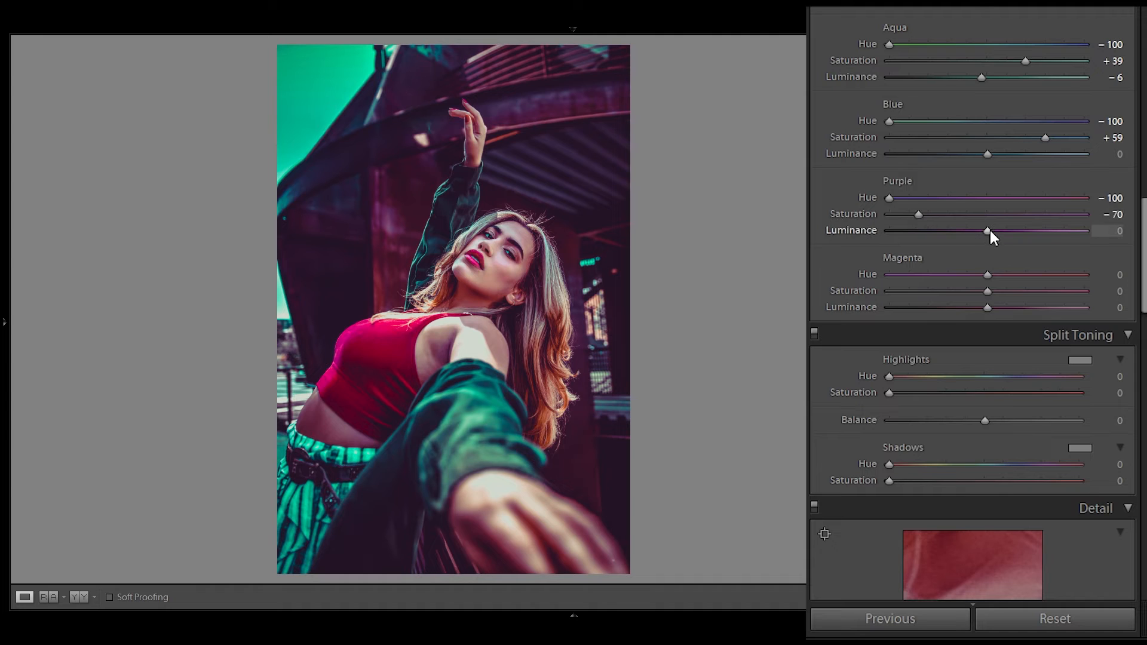
{"action": "left_click_drag", "start_coordinate": [990, 232], "coordinate": [1000, 232]}
{"action": "left_click_drag", "start_coordinate": [1007, 231], "coordinate": [1005, 232]}
{"action": "left_click_drag", "start_coordinate": [999, 231], "coordinate": [997, 231]}
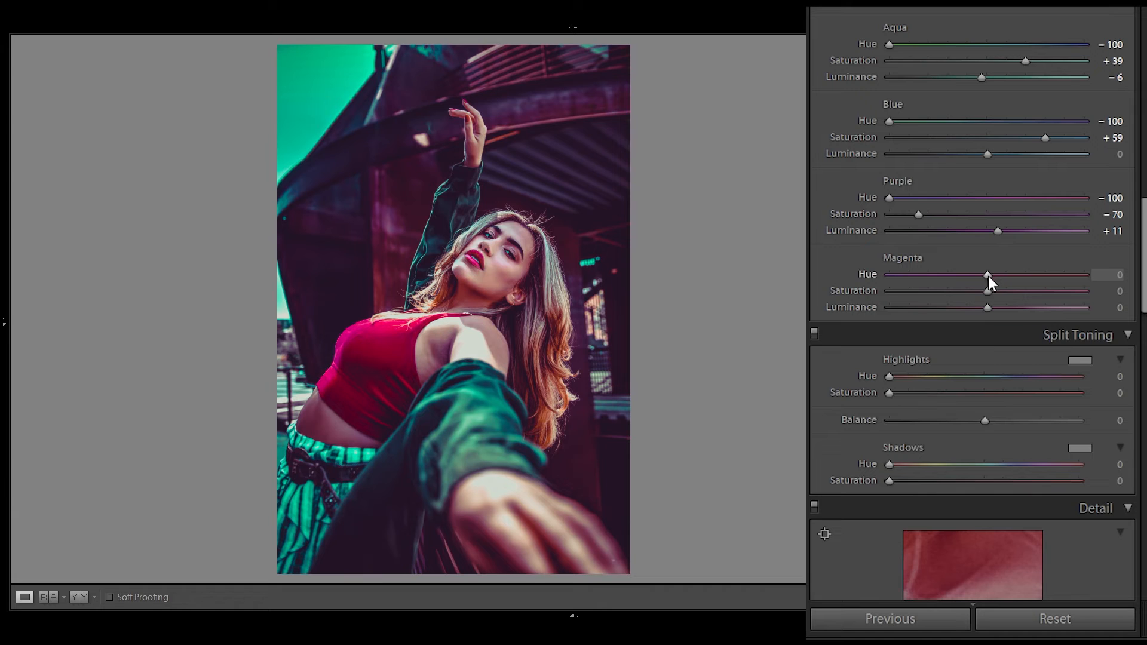
{"action": "left_click_drag", "start_coordinate": [988, 275], "coordinate": [1095, 270]}
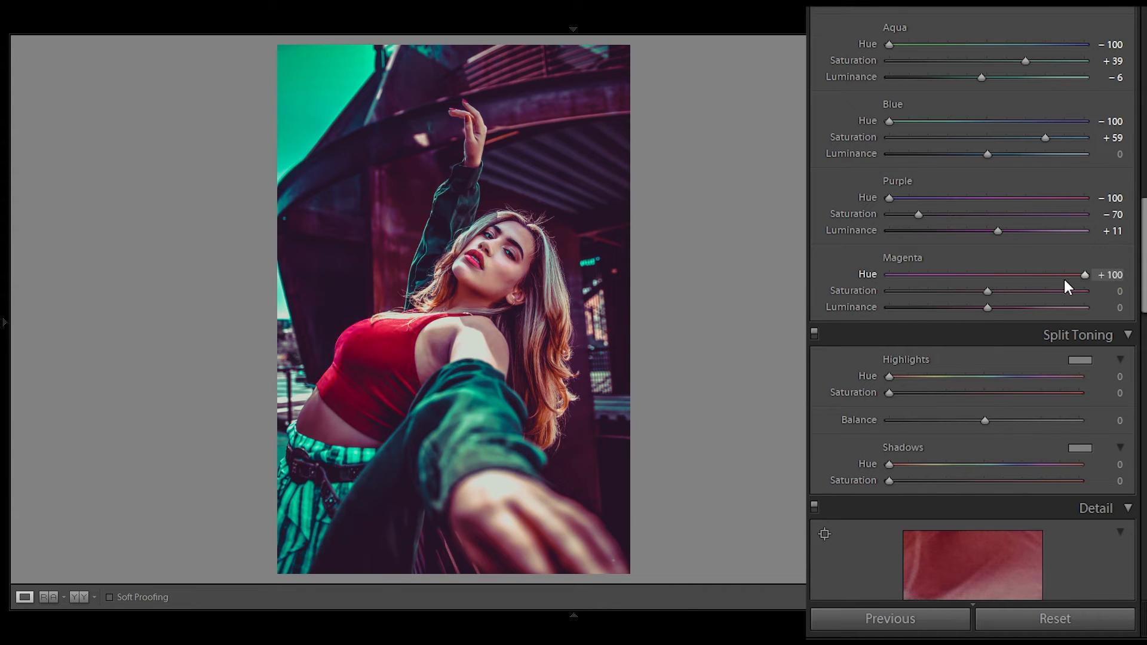
{"action": "left_click_drag", "start_coordinate": [988, 291], "coordinate": [1004, 309]}
Split-tone the shadows with Hue 166 and Saturation 10
{"action": "left_click_drag", "start_coordinate": [1144, 281], "coordinate": [1145, 332]}
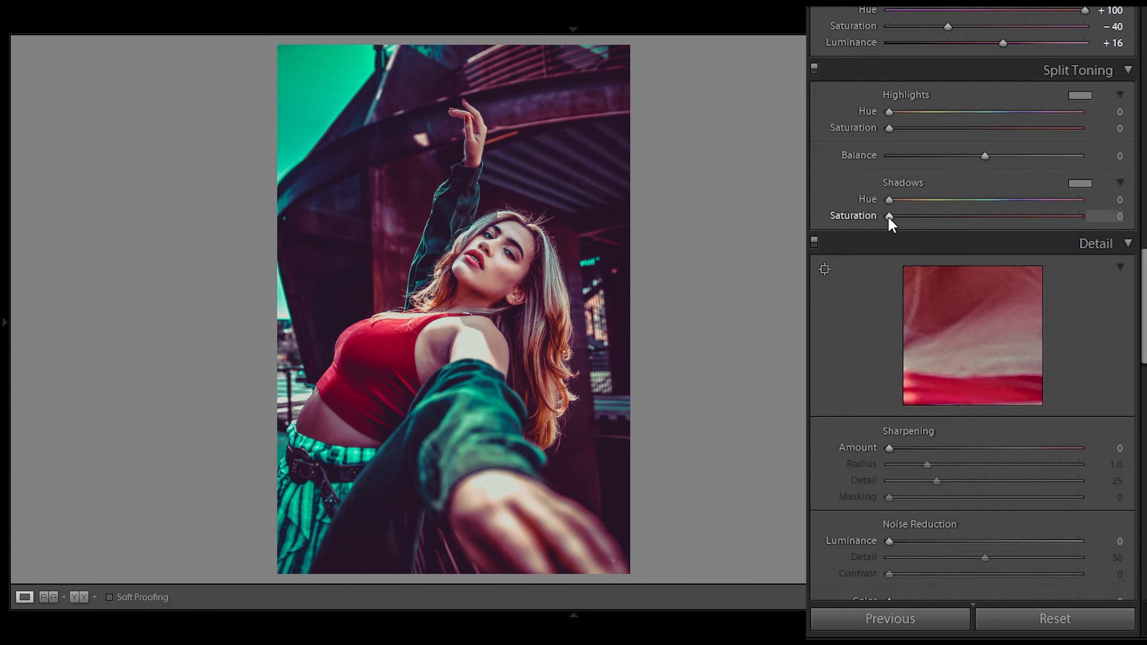
{"action": "left_click_drag", "start_coordinate": [900, 220], "coordinate": [977, 207]}
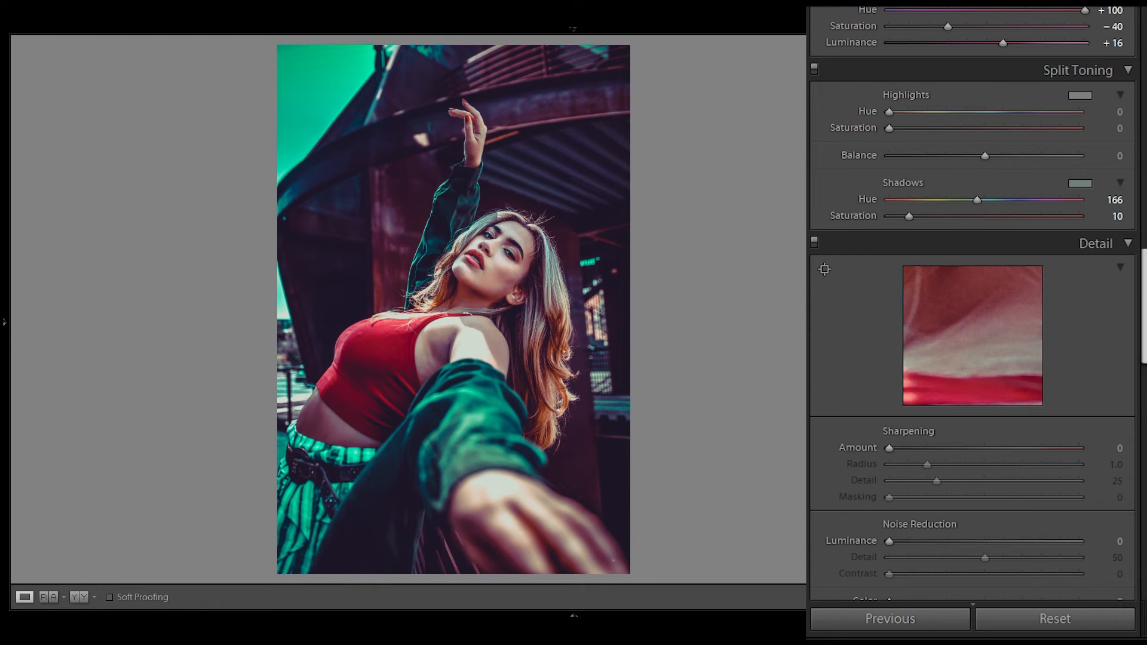
Set the Sharpening Amount to 20, and Noise Reduction to Luminance 20, Color 30 and Smoothness 65
{"action": "scroll", "coordinate": [977, 208], "scroll_direction": "down", "scroll_amount": 2}
{"action": "left_click_drag", "start_coordinate": [1146, 316], "coordinate": [1143, 343]}
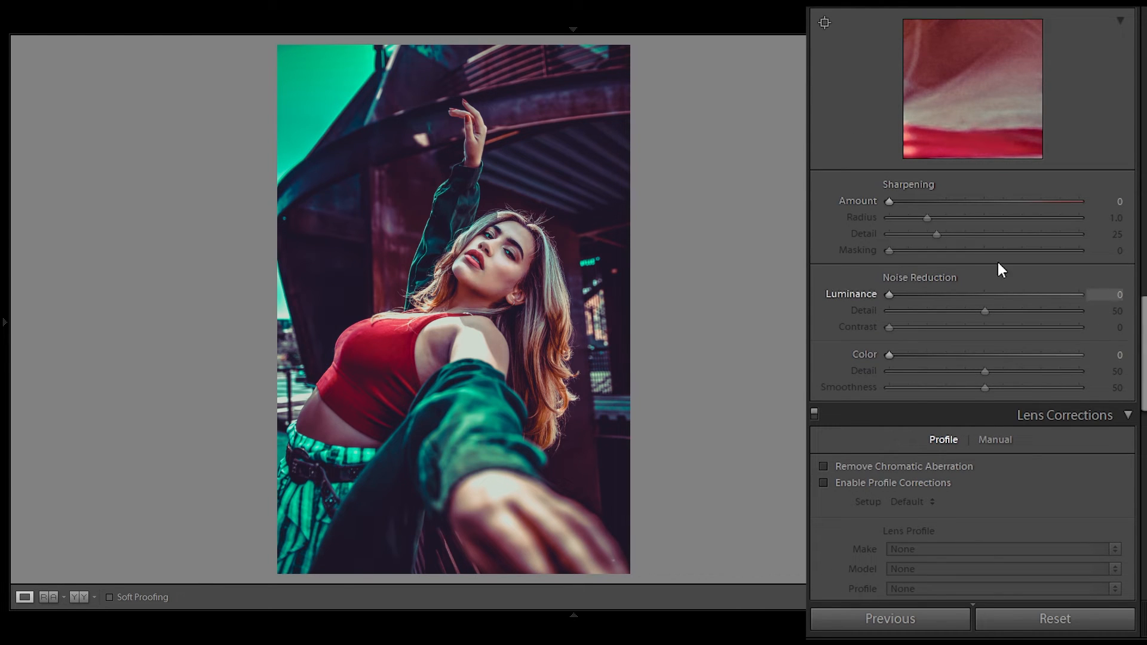
{"action": "left_click_drag", "start_coordinate": [890, 200], "coordinate": [916, 206]}
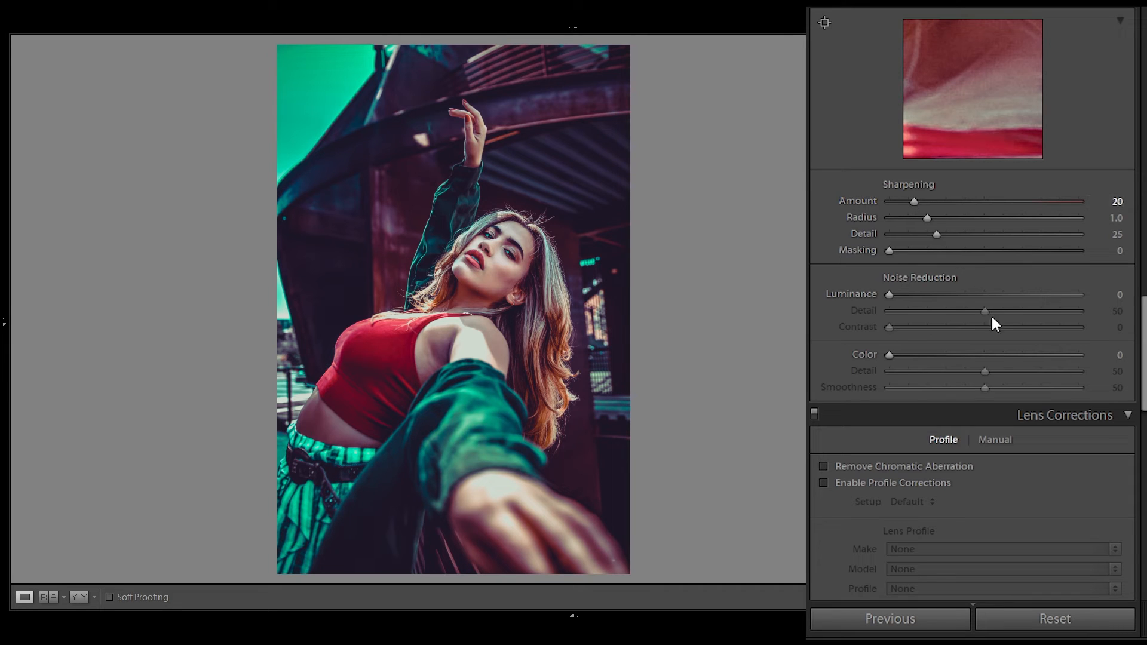
{"action": "left_click_drag", "start_coordinate": [888, 293], "coordinate": [923, 296]}
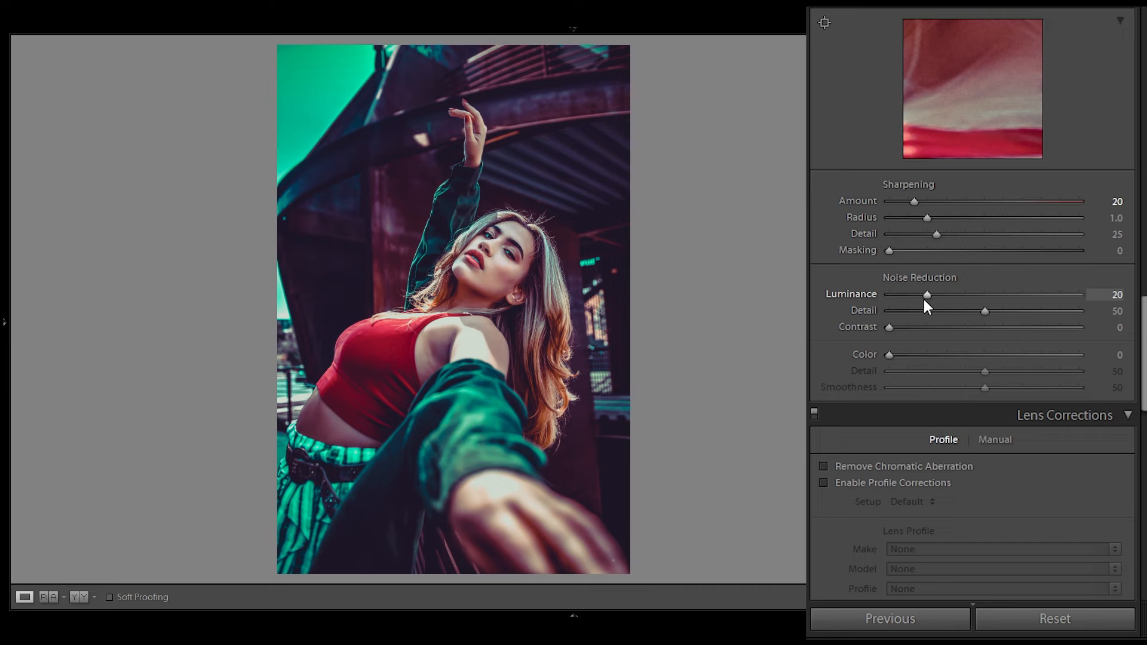
{"action": "left_click_drag", "start_coordinate": [889, 356], "coordinate": [947, 355]}
{"action": "left_click_drag", "start_coordinate": [985, 388], "coordinate": [1016, 388]}
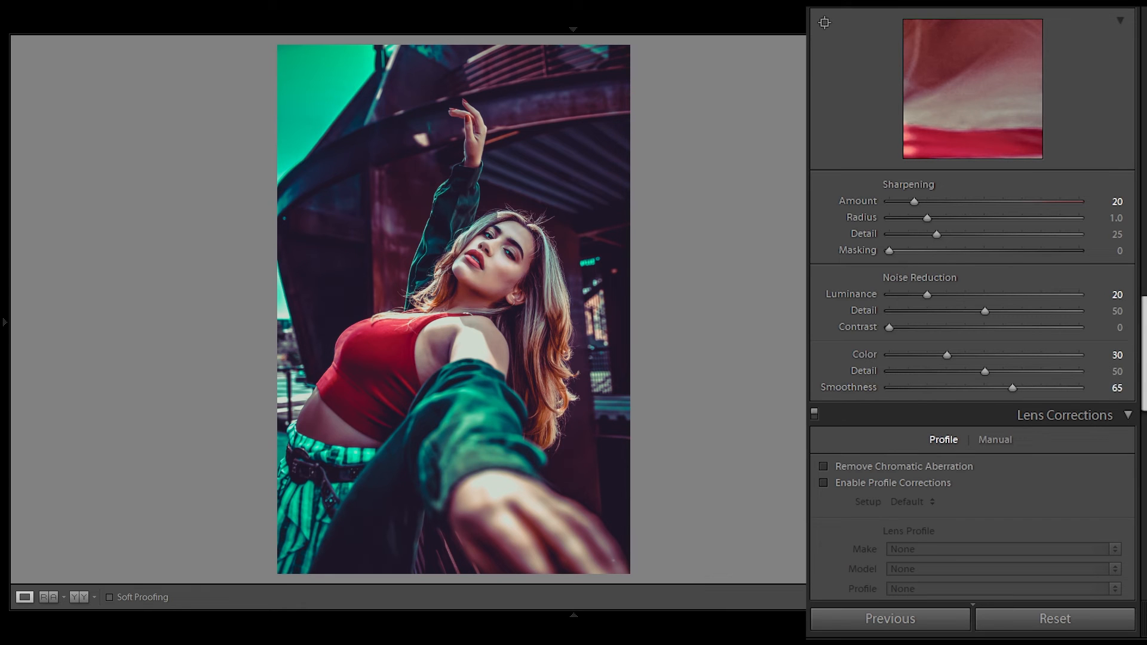
Add a post-crop vignette with Amount −26, Midpoint 0 and Feather 100
{"action": "scroll", "coordinate": [1143, 358], "scroll_direction": "down", "scroll_amount": 2}
{"action": "scroll", "coordinate": [972, 299], "scroll_direction": "down", "scroll_amount": 1}
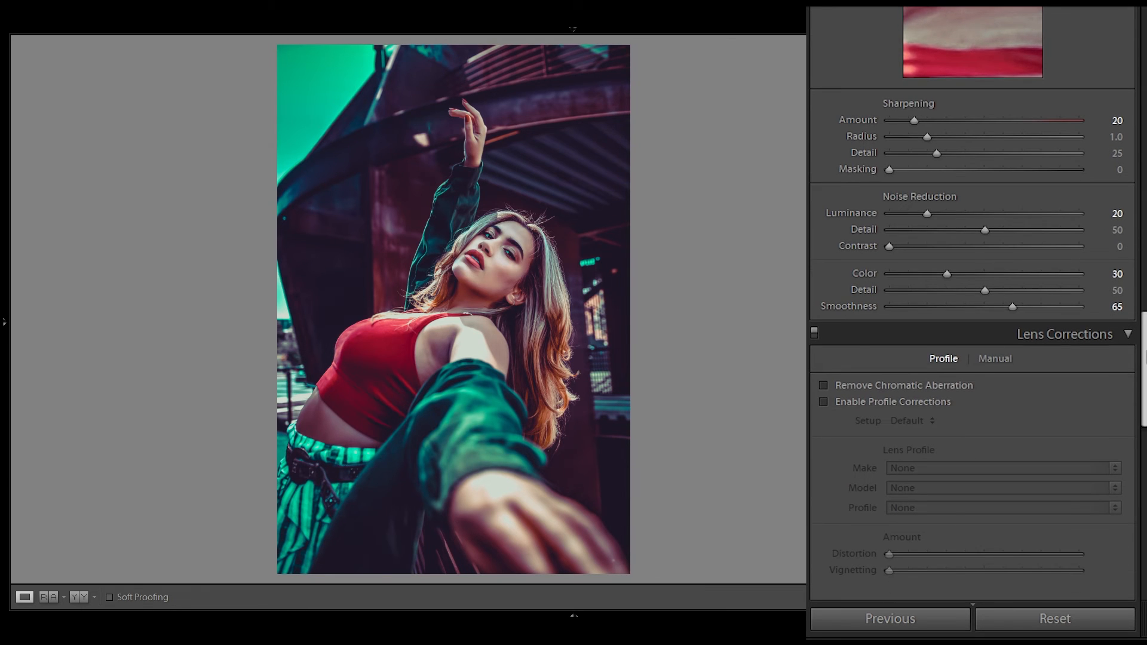
{"action": "scroll", "coordinate": [972, 323], "scroll_direction": "down", "scroll_amount": 8}
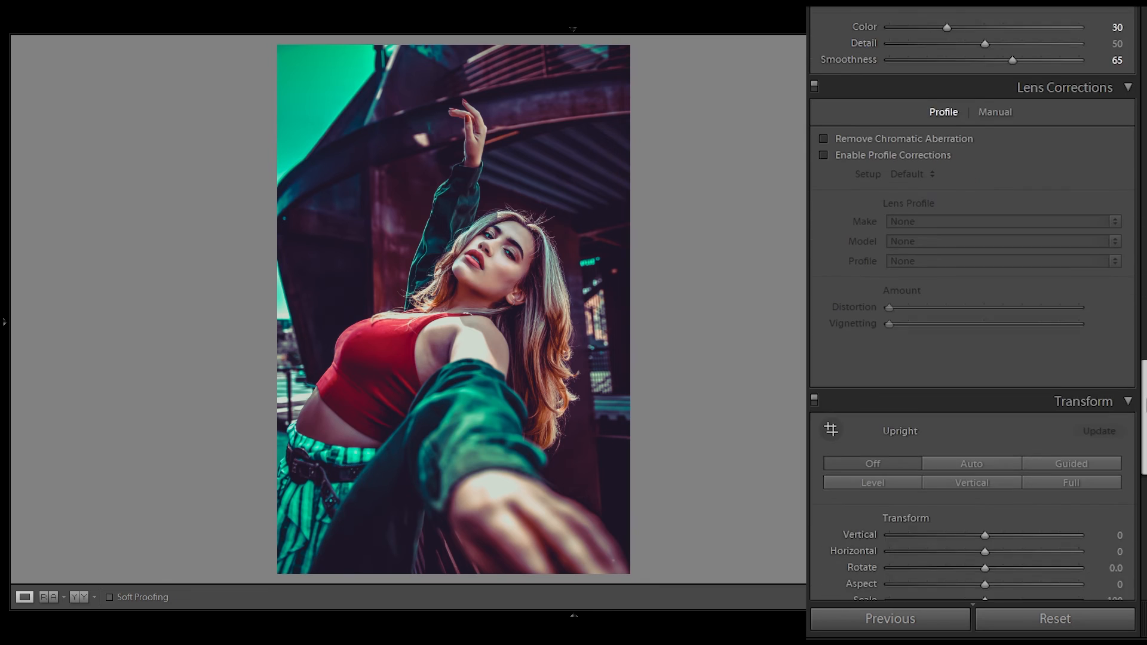
{"action": "scroll", "coordinate": [971, 323], "scroll_direction": "down", "scroll_amount": 15}
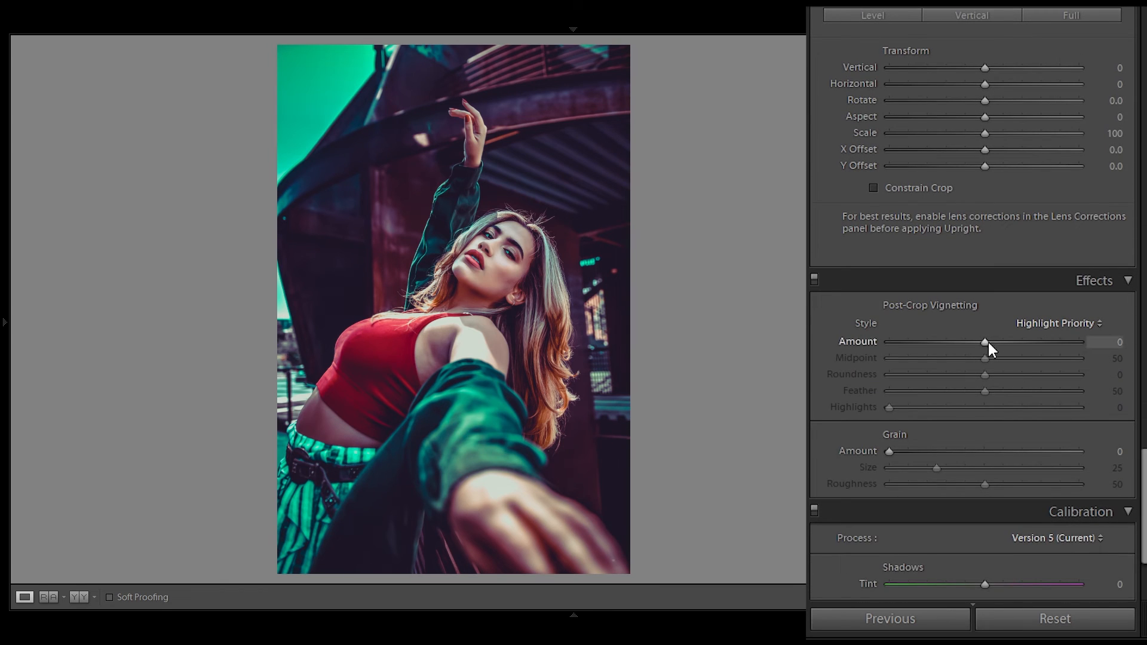
{"action": "left_click_drag", "start_coordinate": [988, 339], "coordinate": [966, 363]}
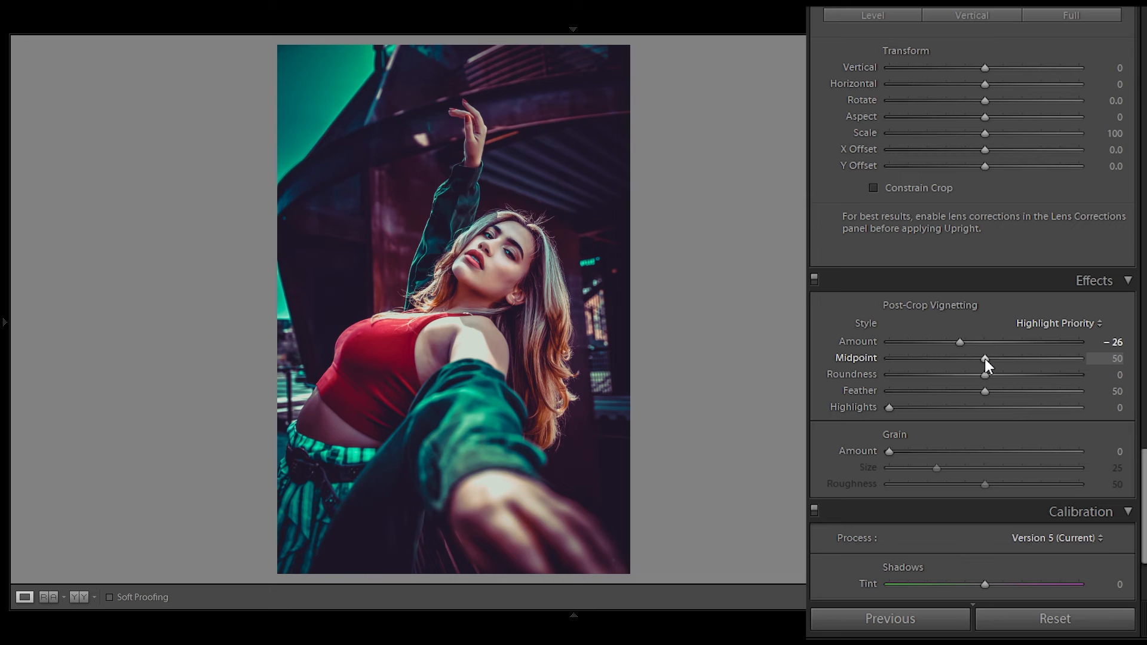
{"action": "left_click_drag", "start_coordinate": [984, 359], "coordinate": [859, 358]}
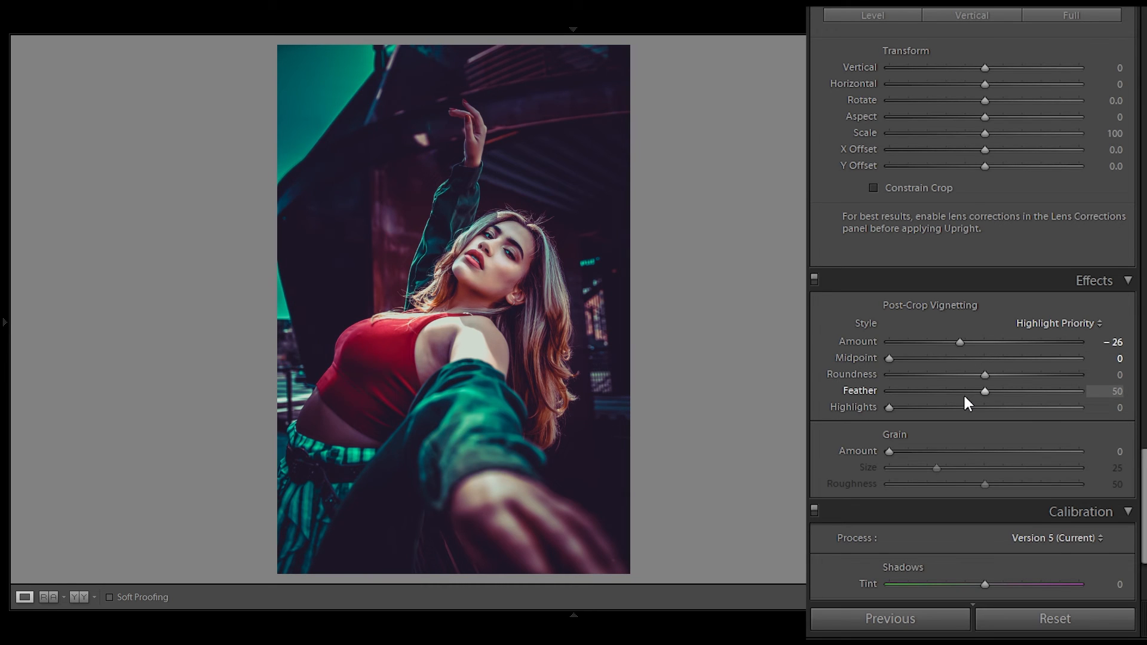
{"action": "left_click_drag", "start_coordinate": [984, 392], "coordinate": [1131, 405]}
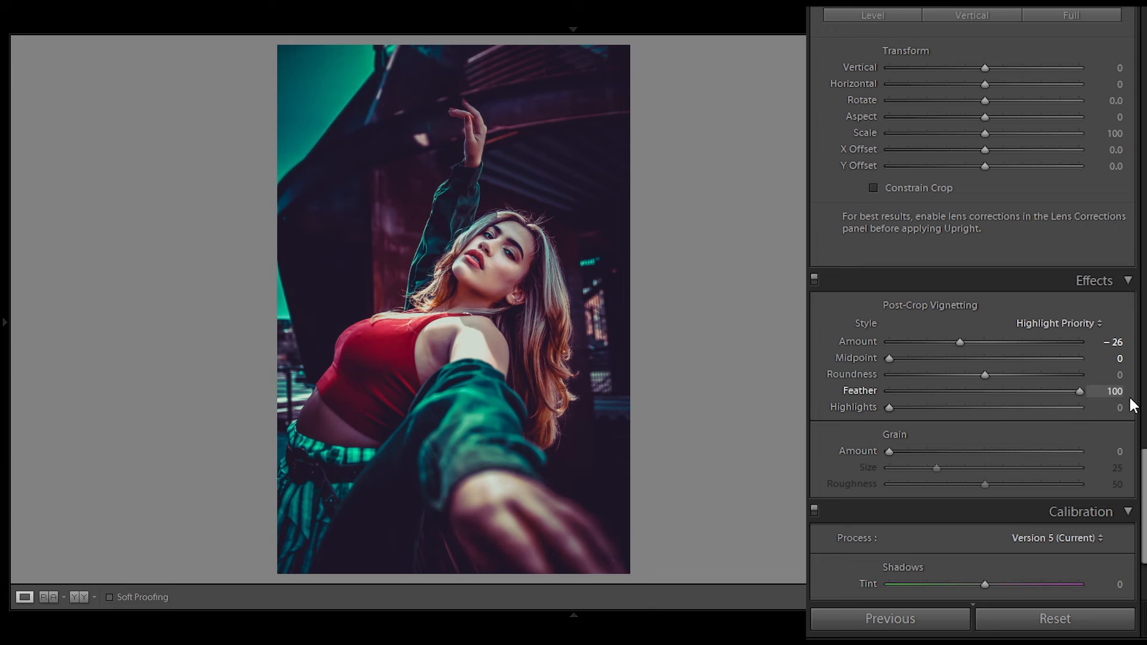
Show the filmstrip and compare the graded portrait with its original in the side-by-side Before and After view
{"action": "scroll", "coordinate": [1142, 471], "scroll_direction": "down", "scroll_amount": 3}
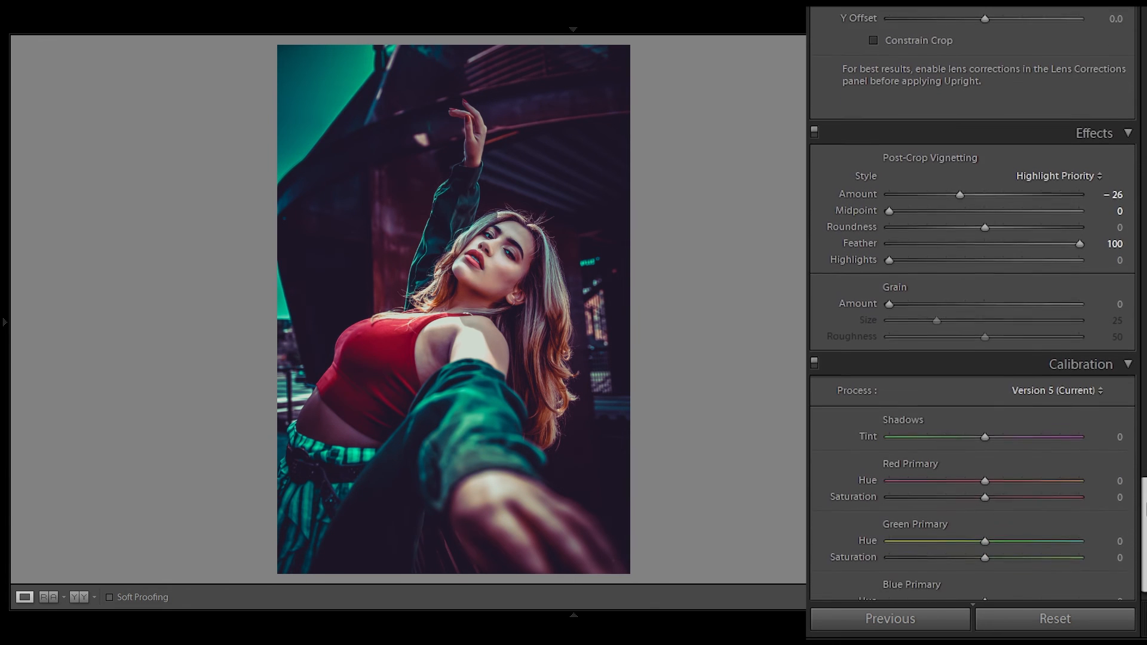
{"action": "scroll", "coordinate": [1142, 537], "scroll_direction": "down", "scroll_amount": 1}
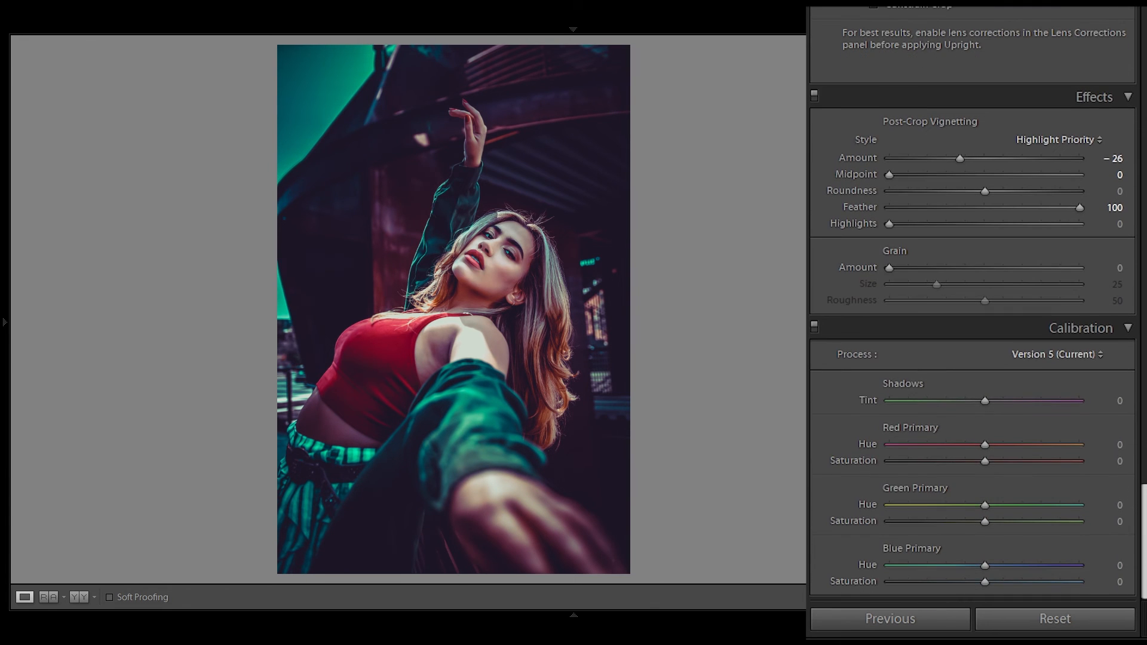
{"action": "scroll", "coordinate": [972, 303], "scroll_direction": "up", "scroll_amount": 20}
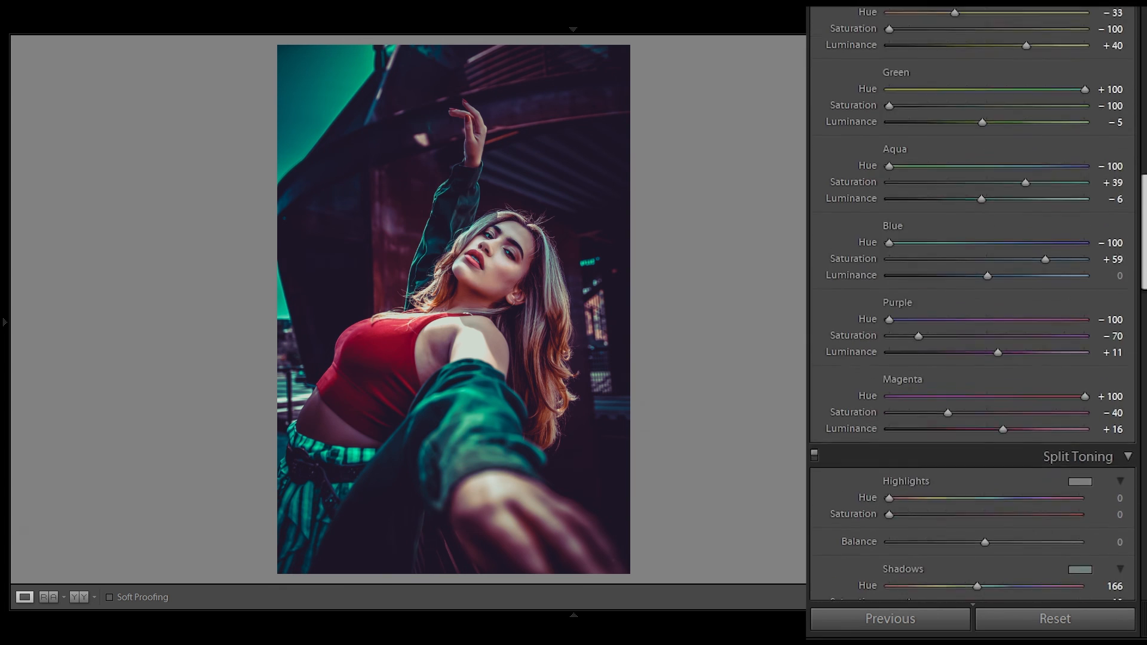
{"action": "scroll", "coordinate": [1134, 69], "scroll_direction": "up", "scroll_amount": 12}
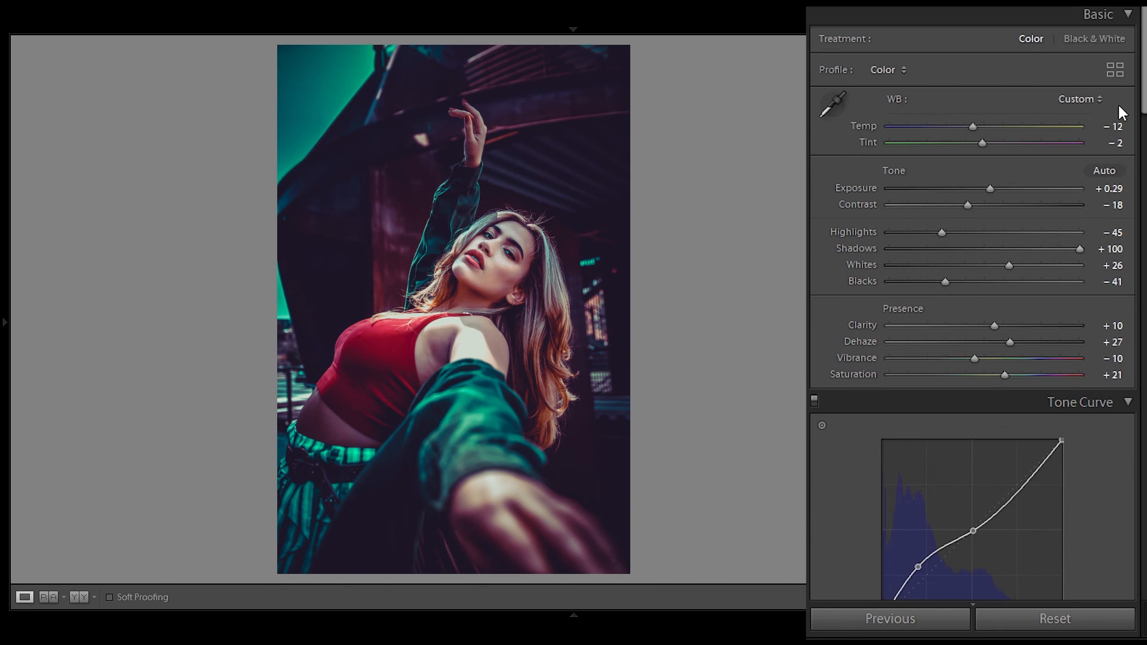
{"action": "left_click", "coordinate": [571, 613]}
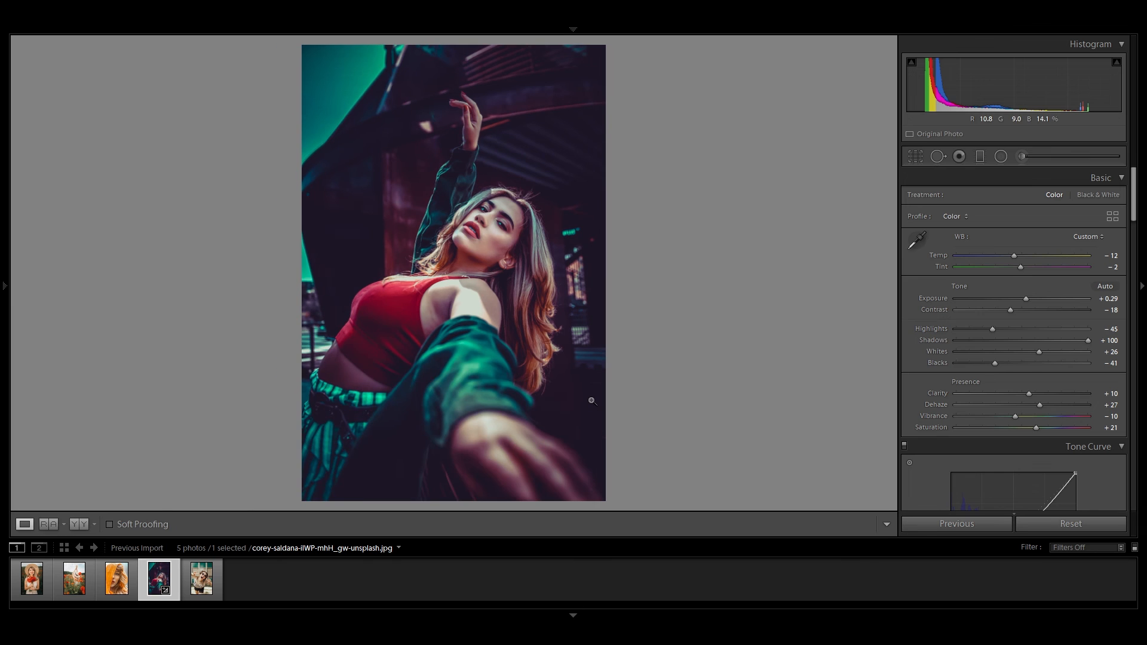
{"action": "key", "text": "y"}
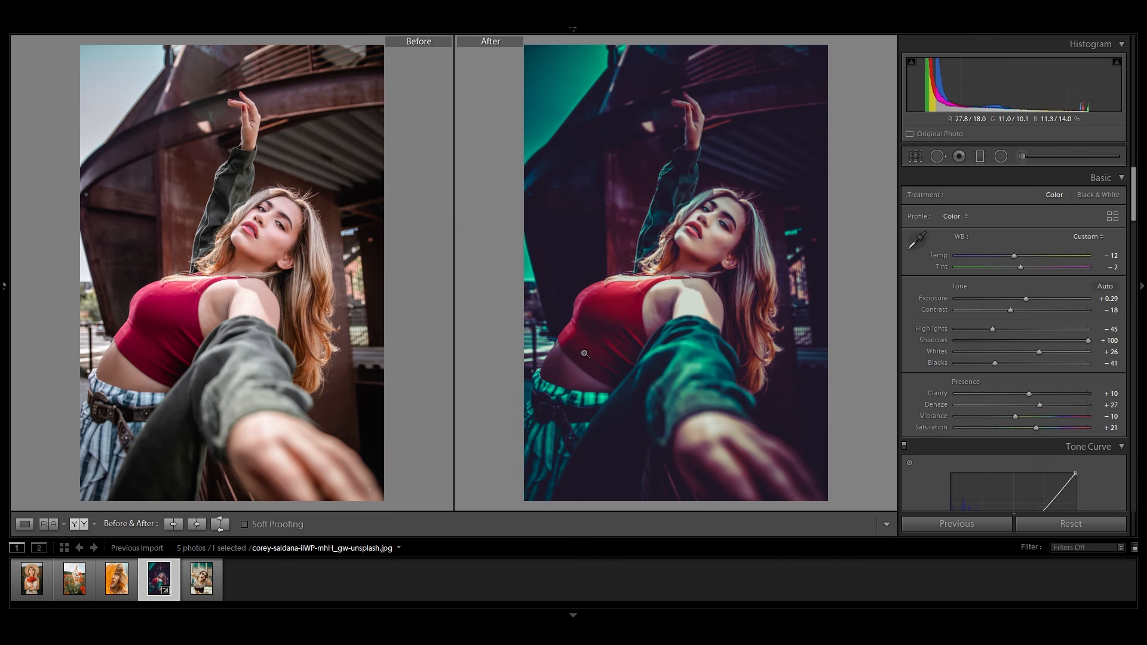
Apply the previous photo's settings to the photo of the woman wearing round sunglasses
{"action": "key", "text": "Right"}
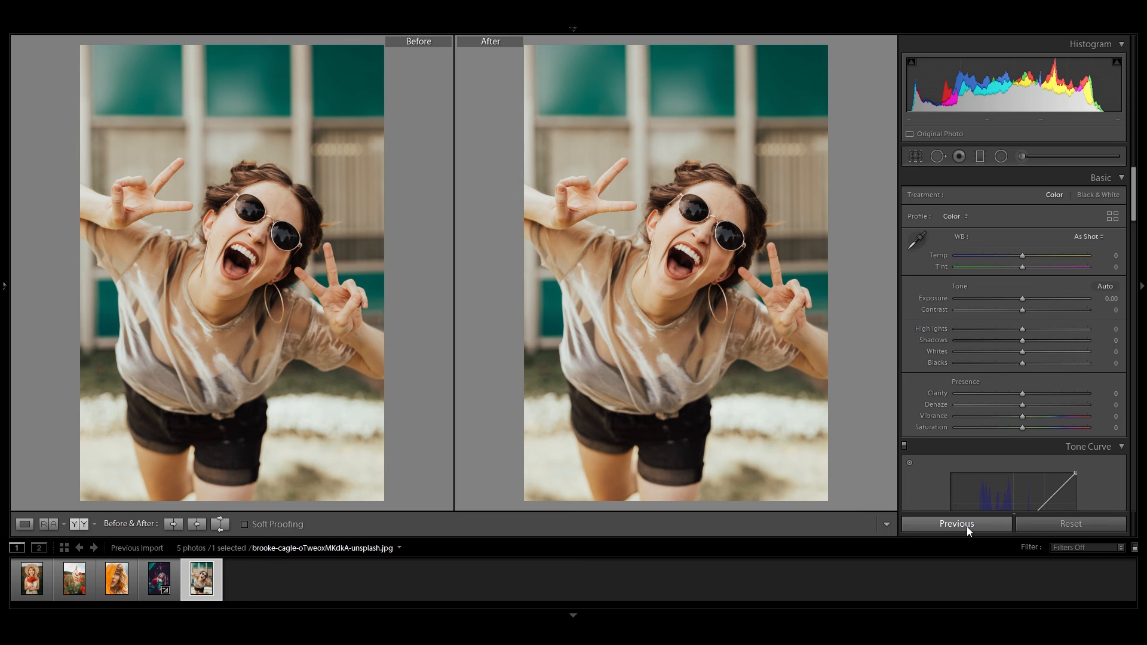
{"action": "left_click", "coordinate": [956, 524]}
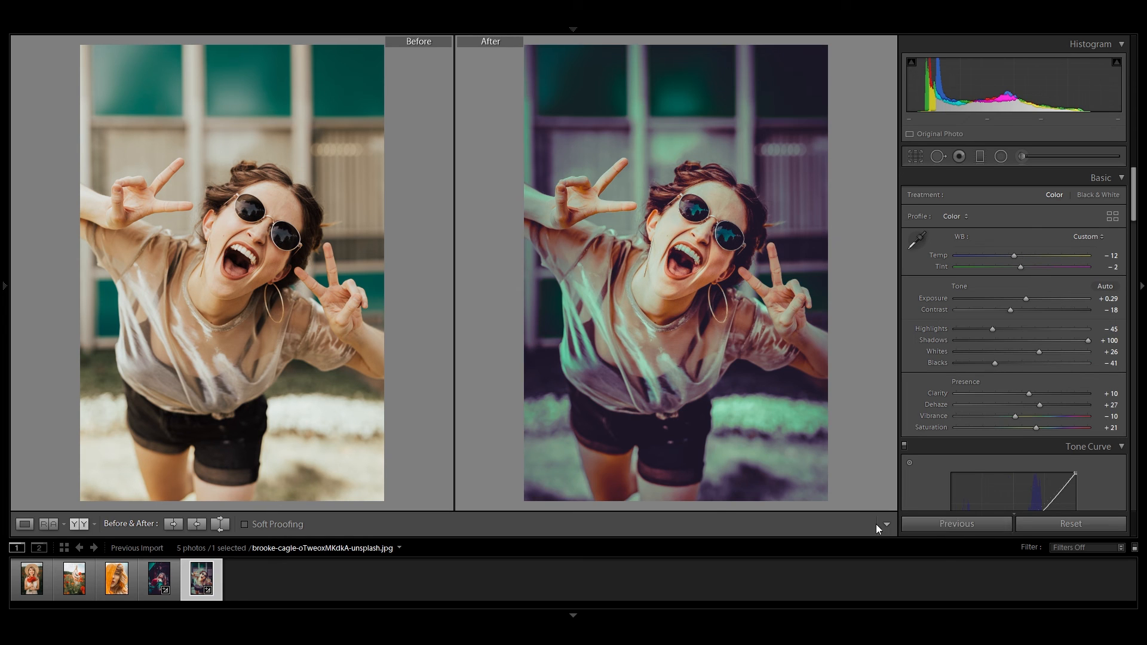
Apply the previous photo's settings to the orange headscarf portrait and inspect the eye up close
{"action": "key", "text": "Left"}
{"action": "key", "text": "Left"}
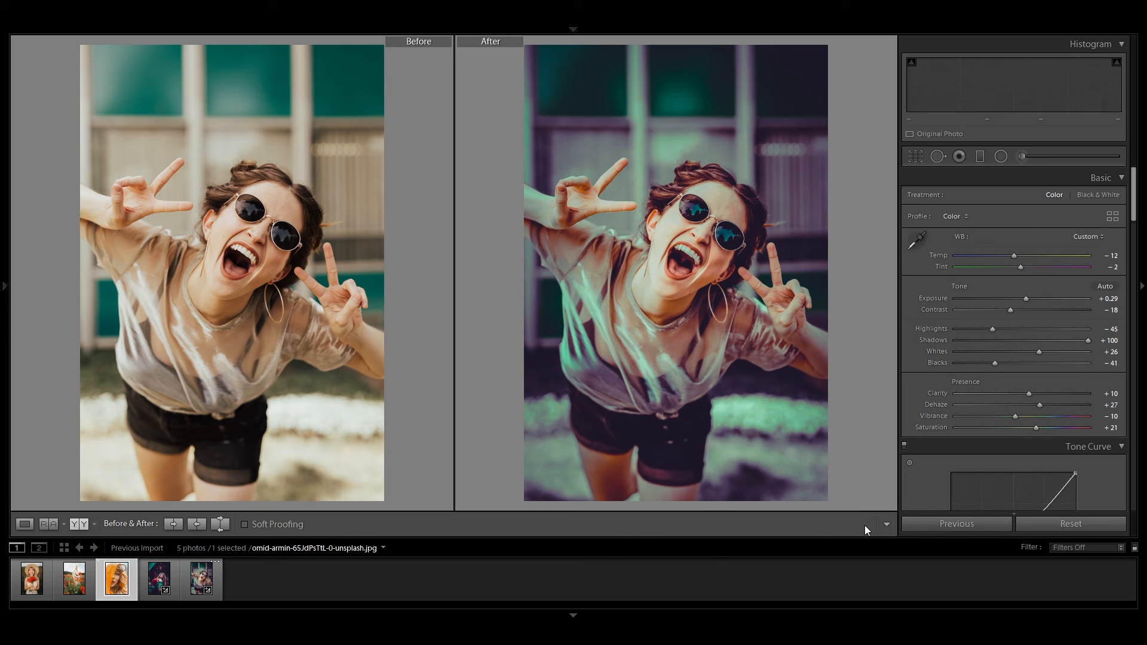
{"action": "left_click", "coordinate": [951, 522]}
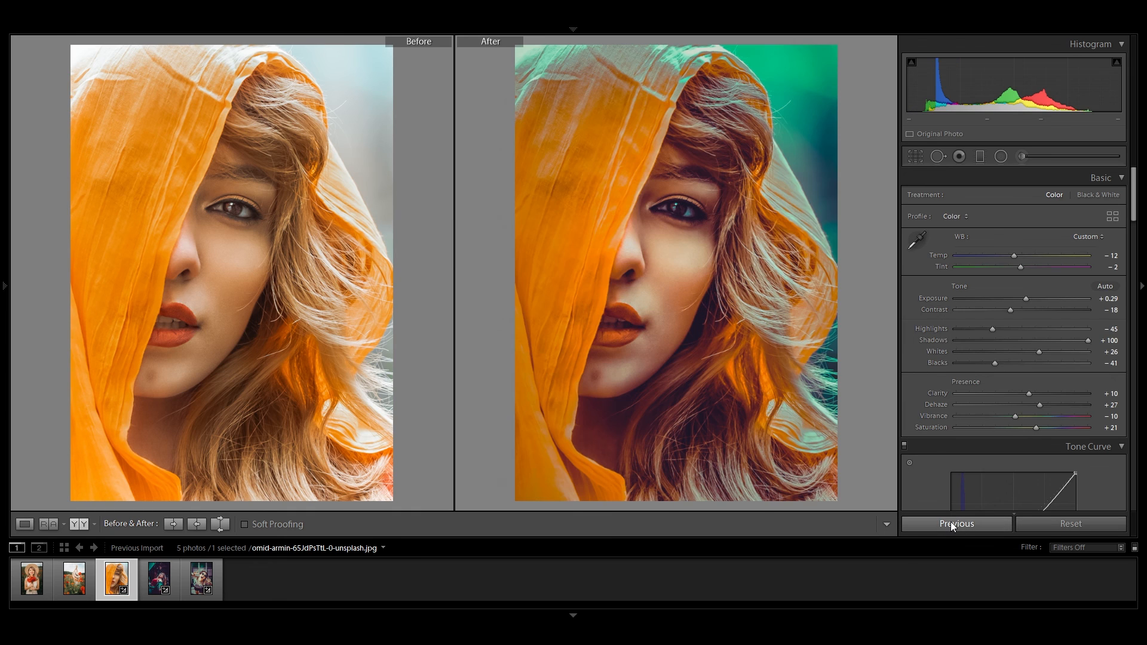
{"action": "left_click", "coordinate": [673, 208]}
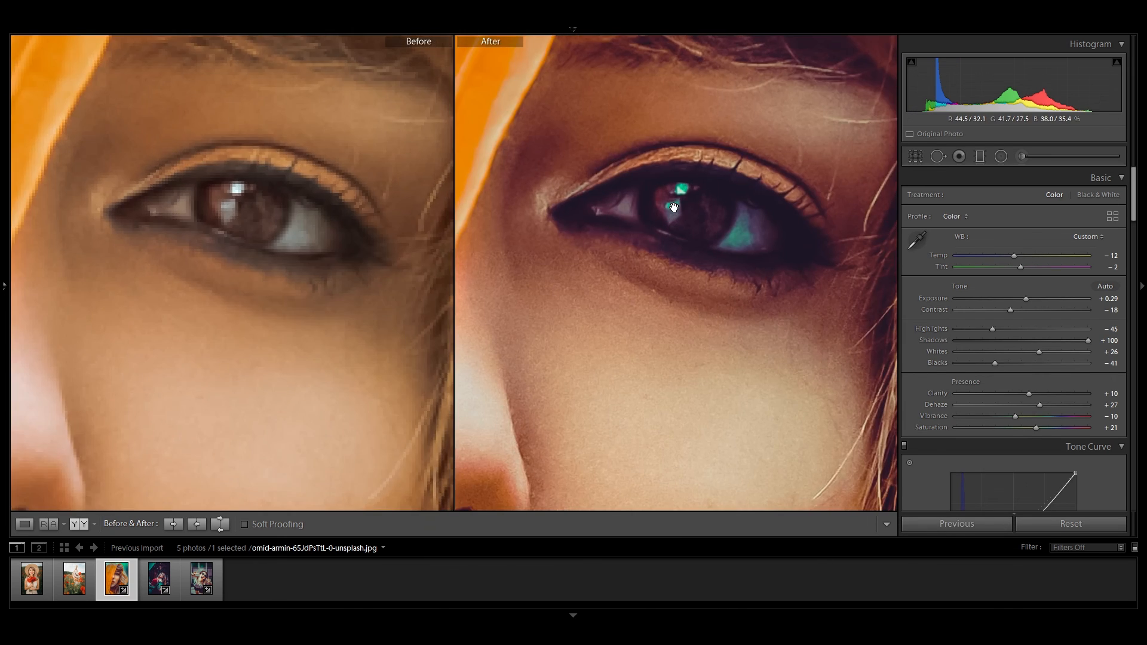
{"action": "left_click", "coordinate": [673, 207]}
Apply the previous photo's settings to the poppy field photo and to the portrait of the woman holding poppies
{"action": "left_click", "coordinate": [73, 592]}
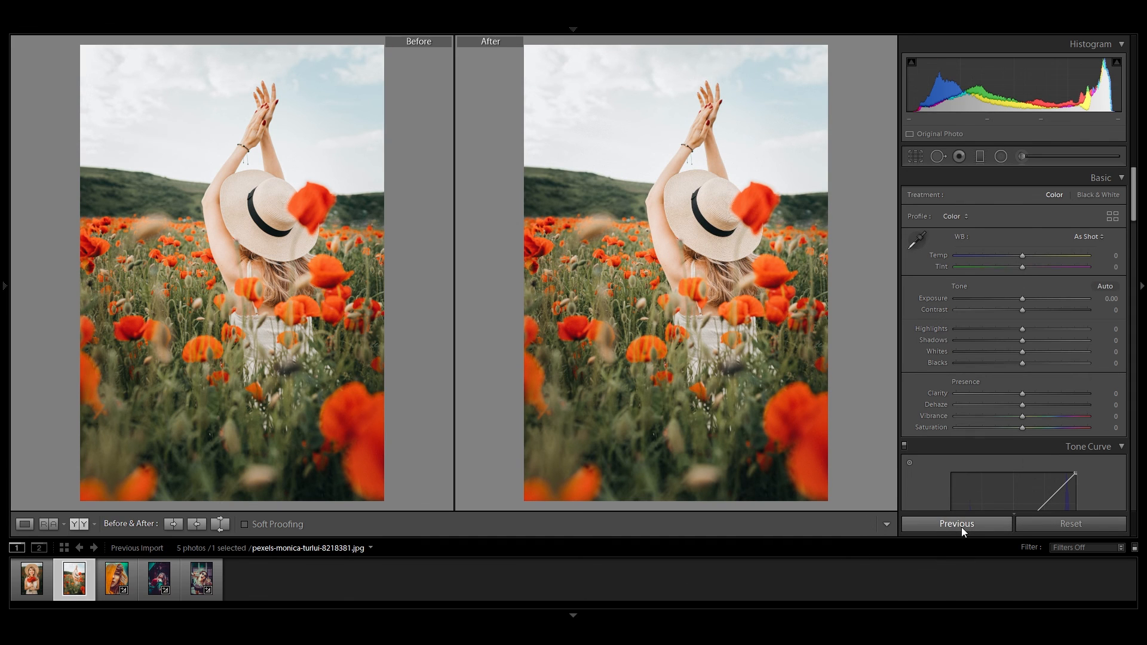
{"action": "left_click", "coordinate": [957, 524]}
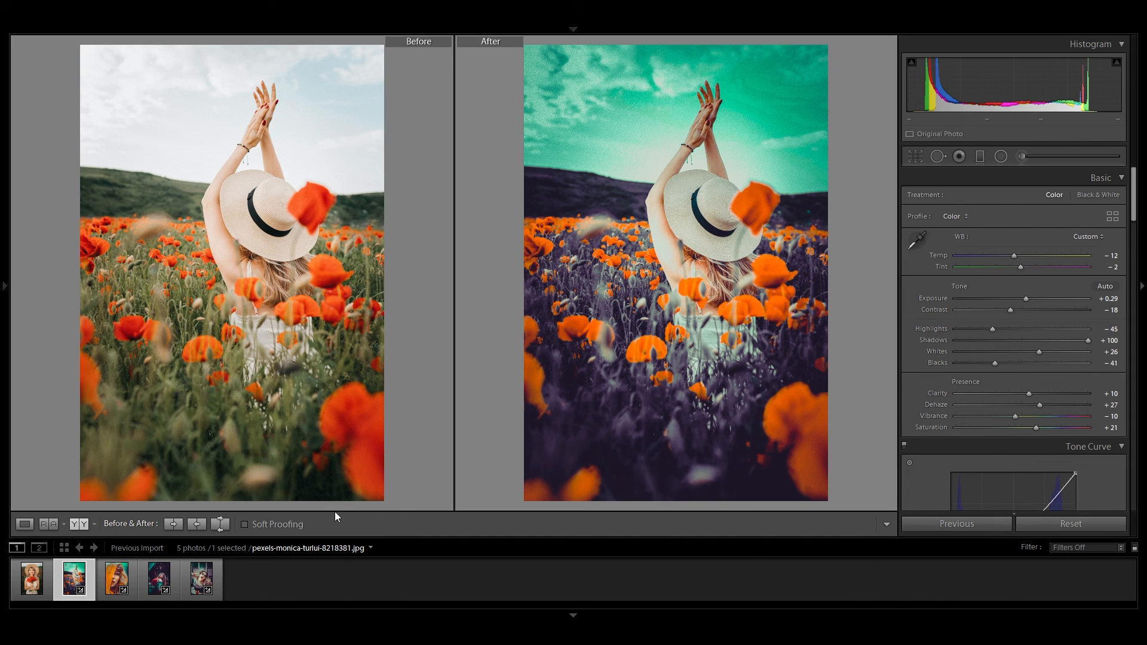
{"action": "left_click", "coordinate": [32, 578]}
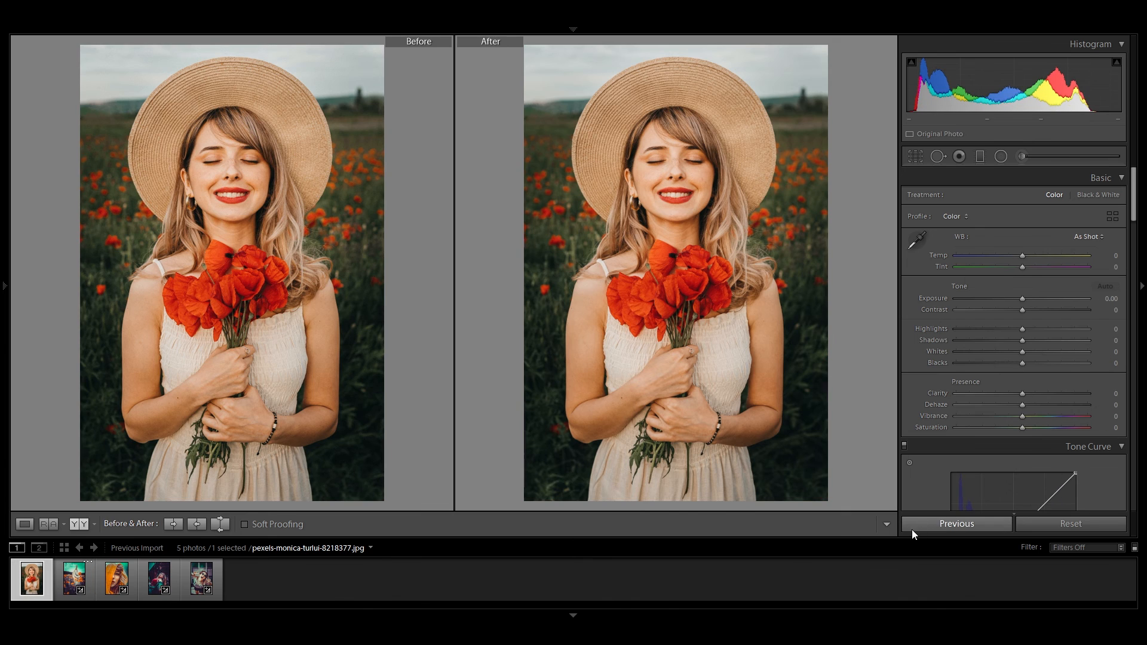
{"action": "left_click", "coordinate": [949, 525]}
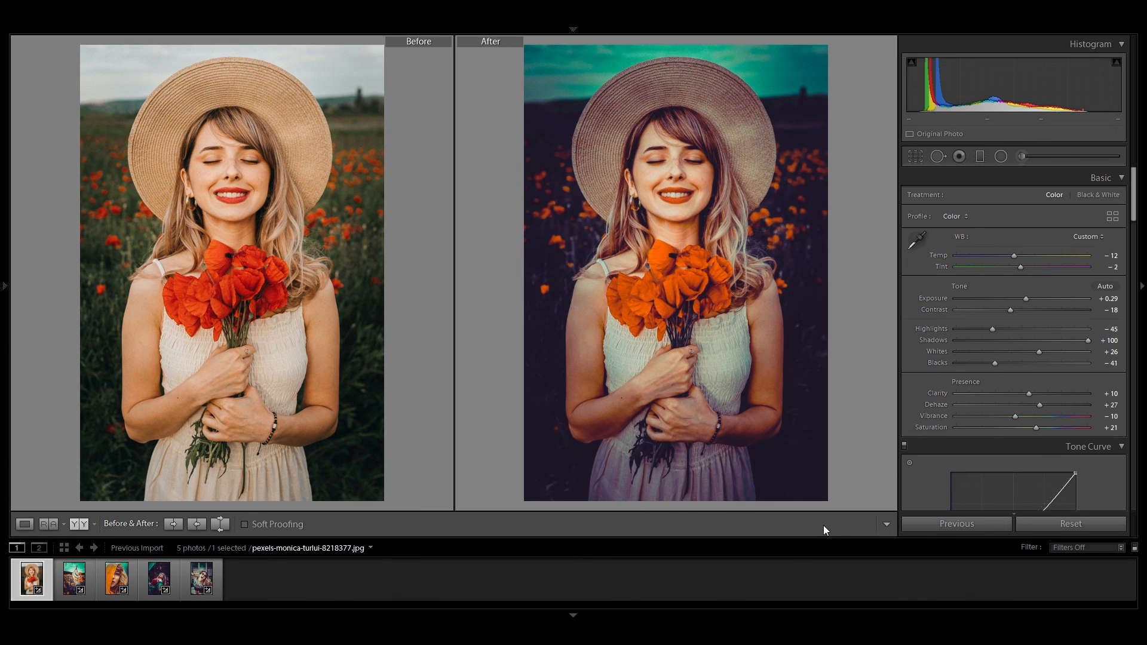